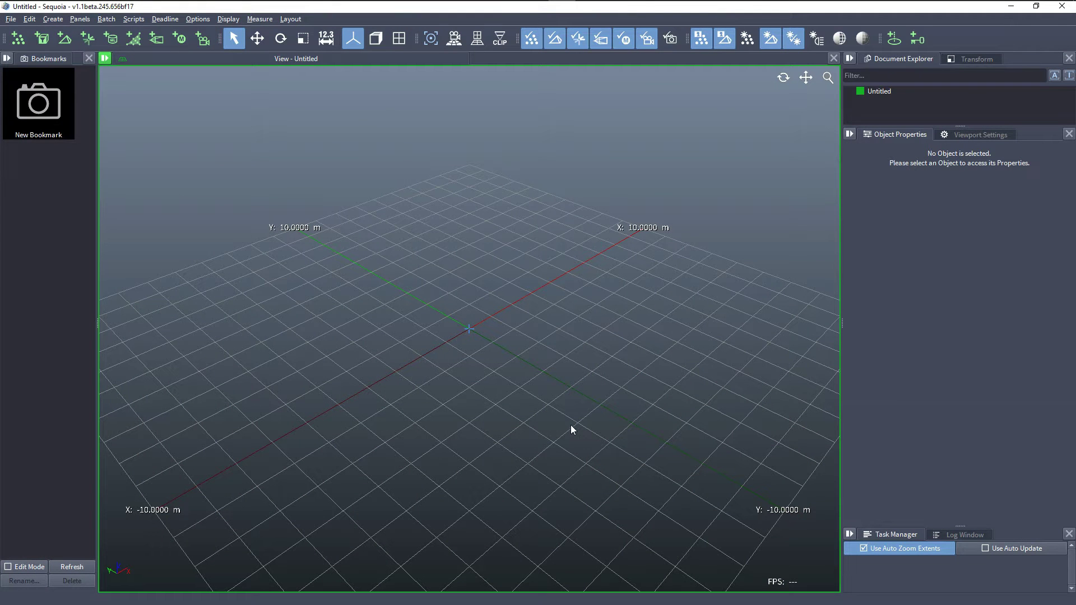
Import the UTMCrimeHouse.sprt point file into Sequoia
click(18, 40)
click(438, 194)
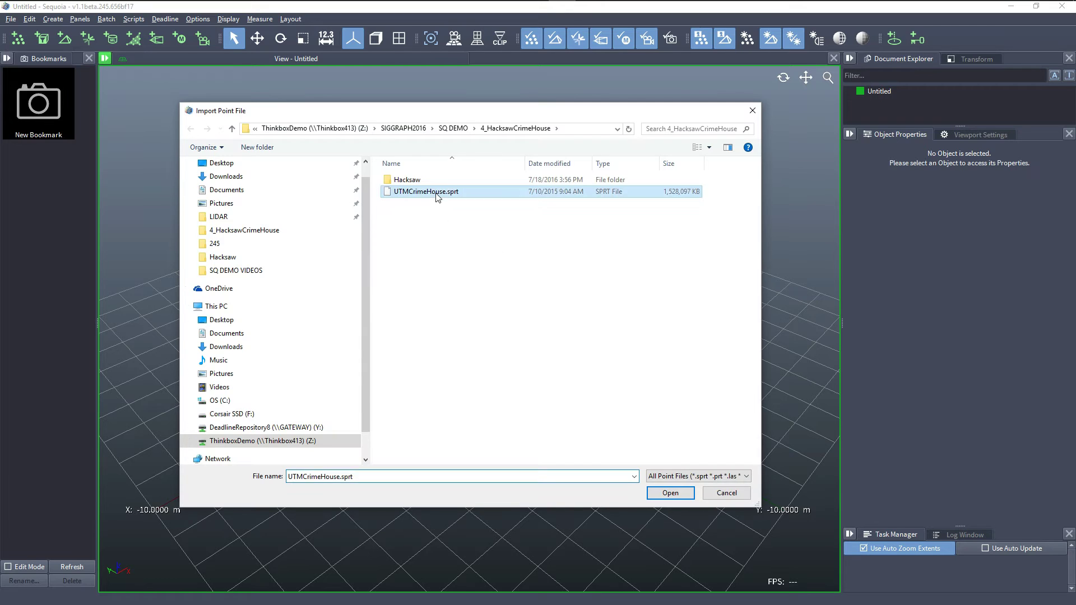
click(672, 493)
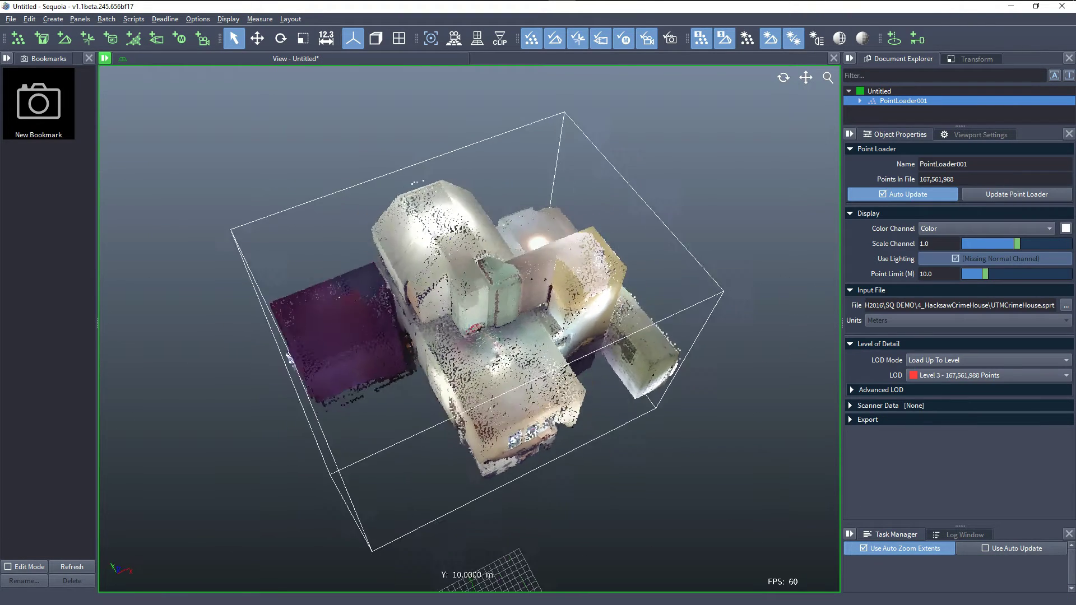
Zoom extents and orbit to a straight-on front view of the crime-house point cloud
scroll(633, 473, down, 10)
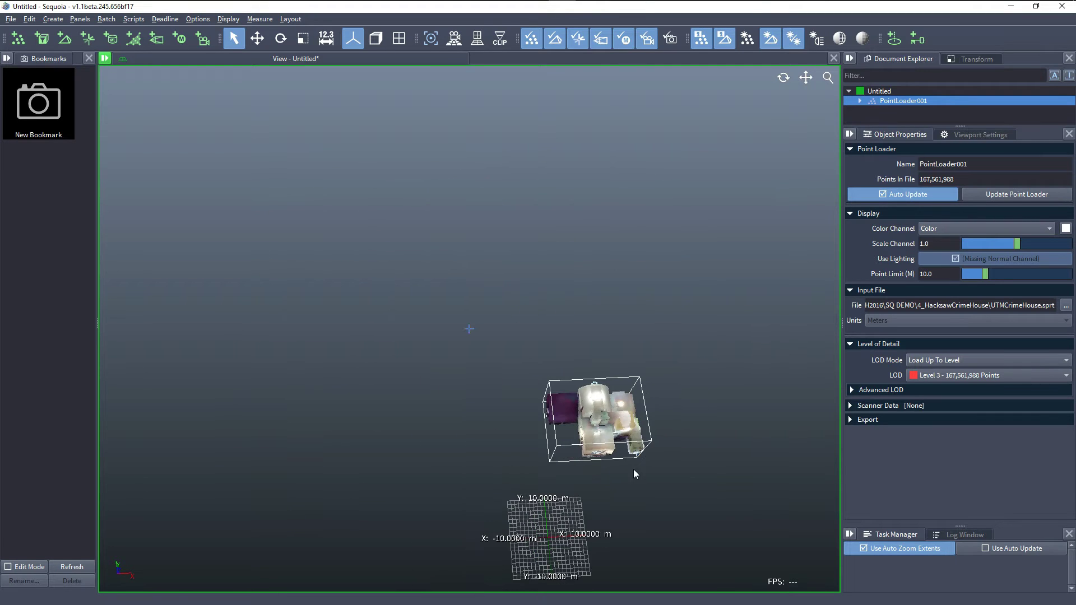
middle_drag(633, 474, 486, 419)
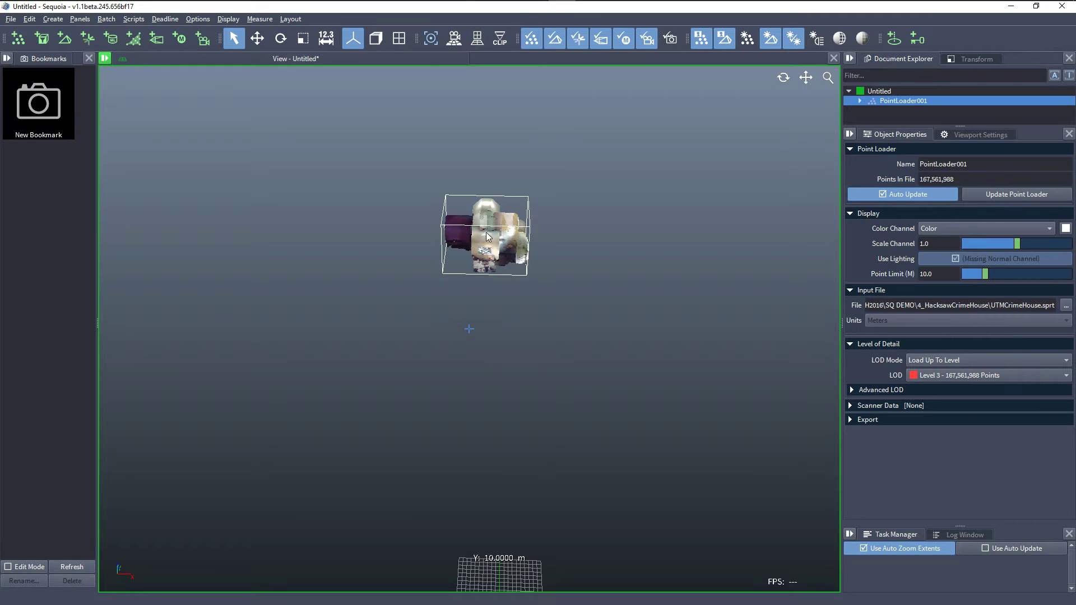
key(z)
middle_drag(473, 350, 479, 325)
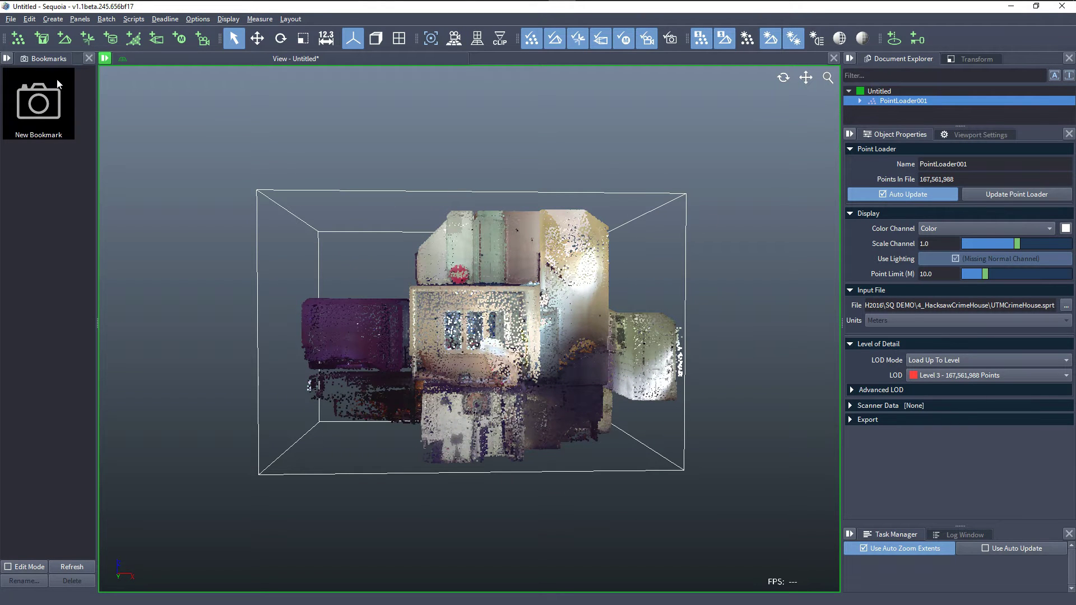
Create Mesher001 with a new UCS as coordinate source, lock Object Properties, and select the UCS for moving
click(60, 41)
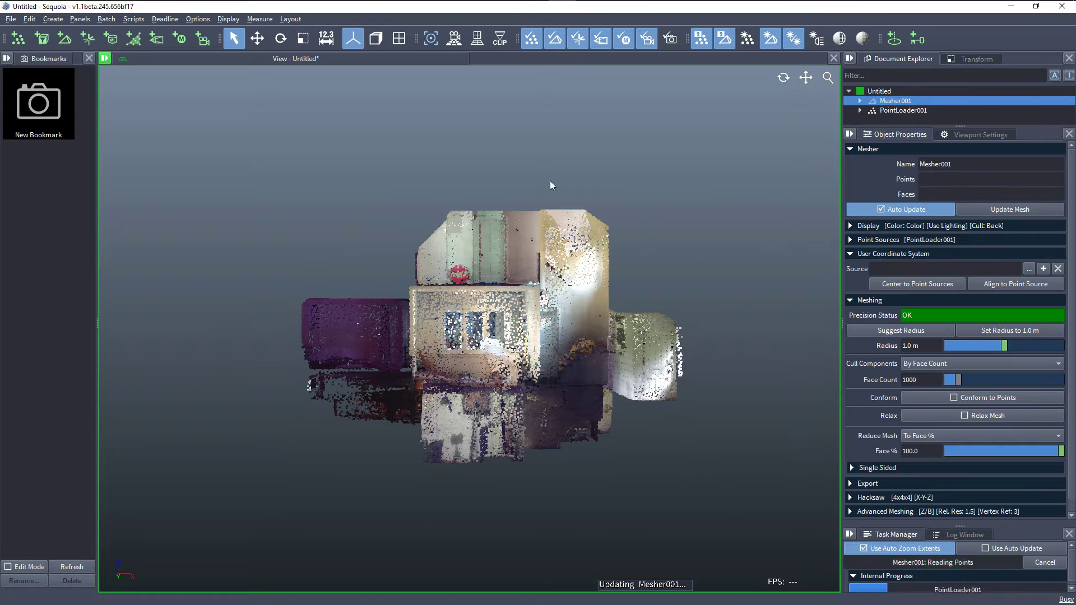
click(1043, 269)
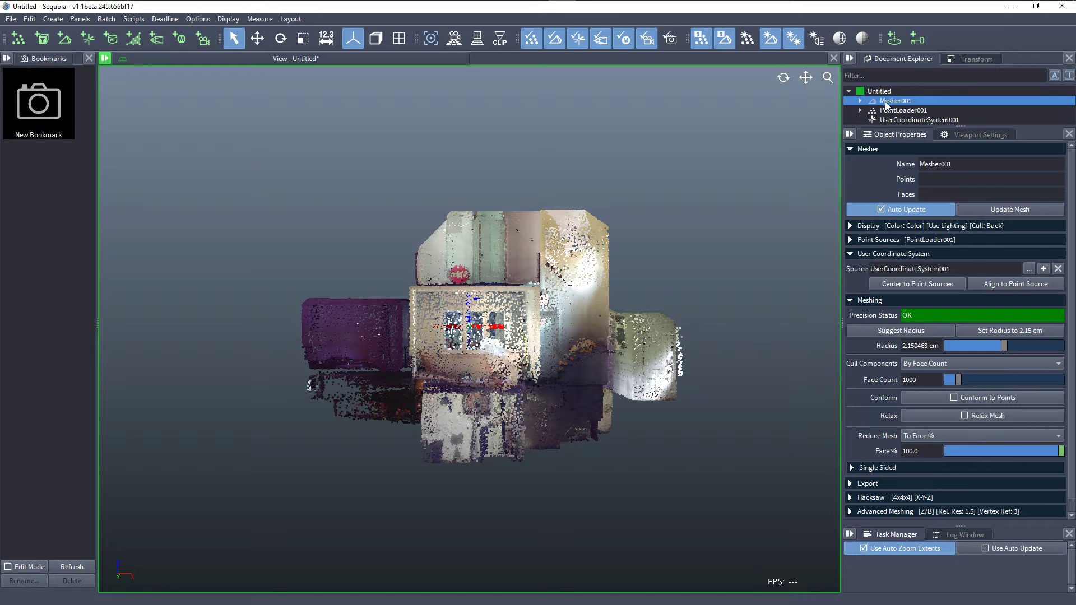
click(850, 135)
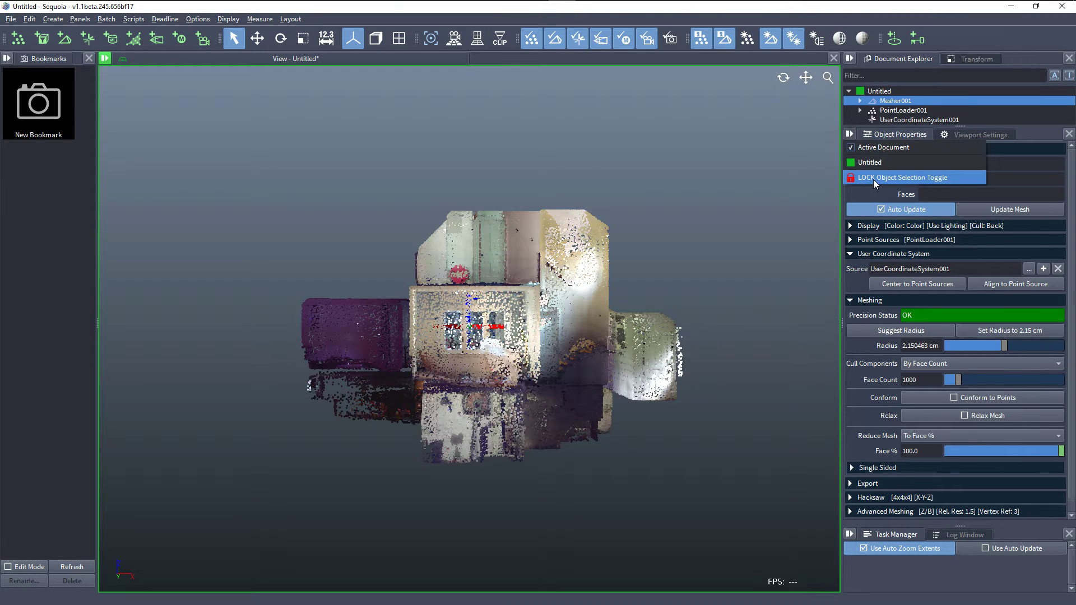
click(873, 178)
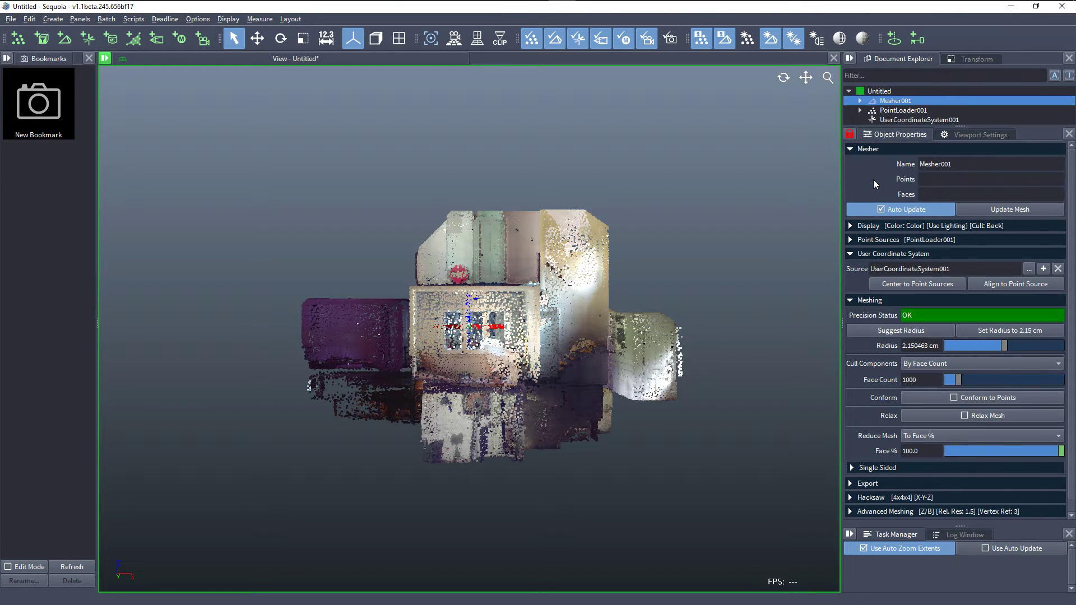
click(923, 118)
click(251, 44)
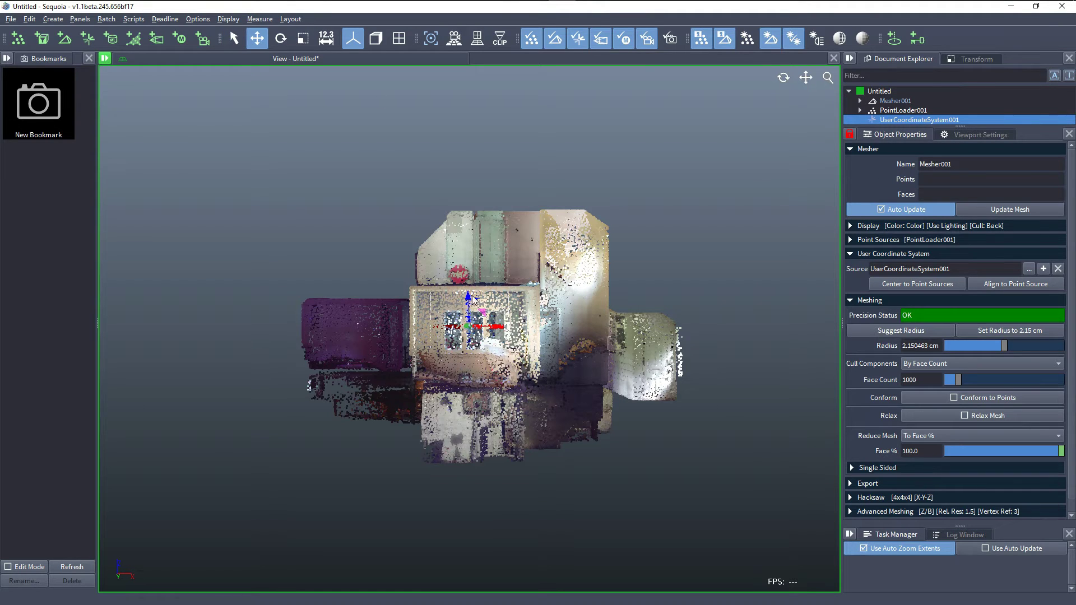
Move UserCoordinateSystem001 just below the house, checking it in orthographic view
drag(468, 301, 482, 422)
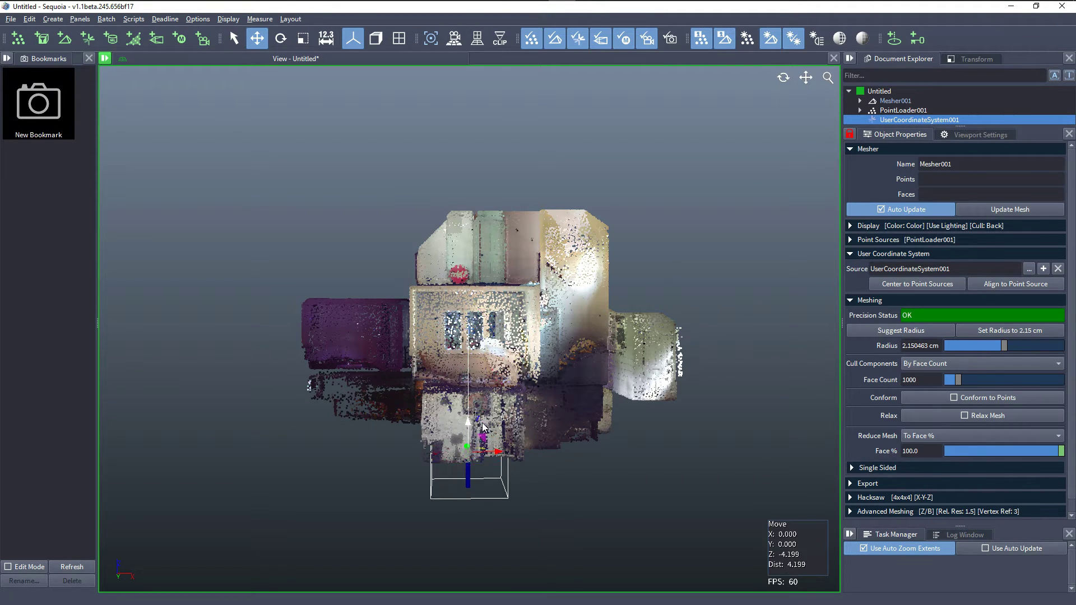
key(o)
scroll(463, 403, up, 5)
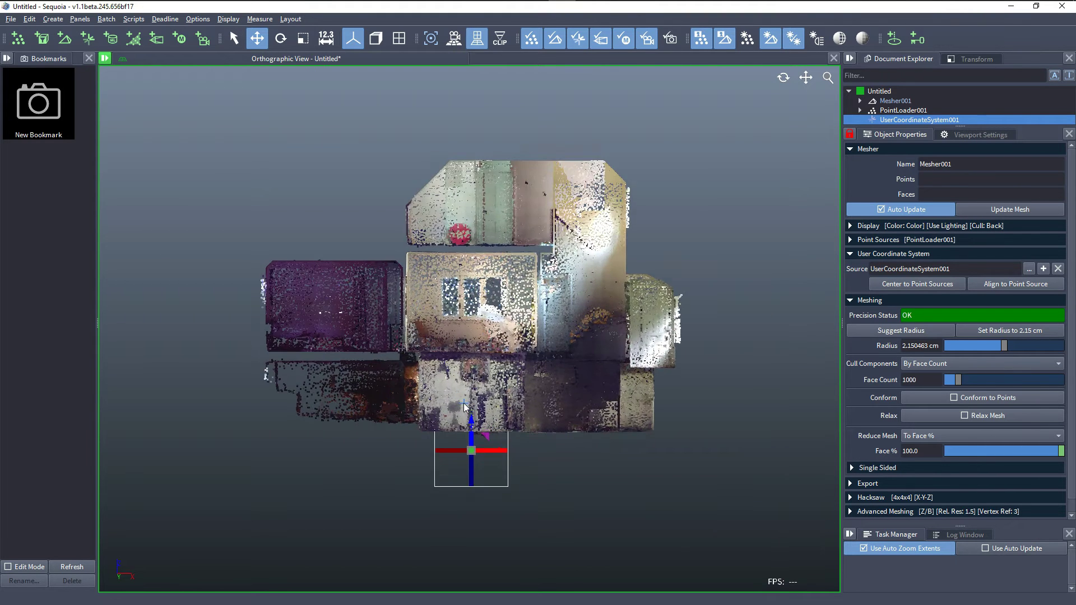
drag(475, 445, 476, 423)
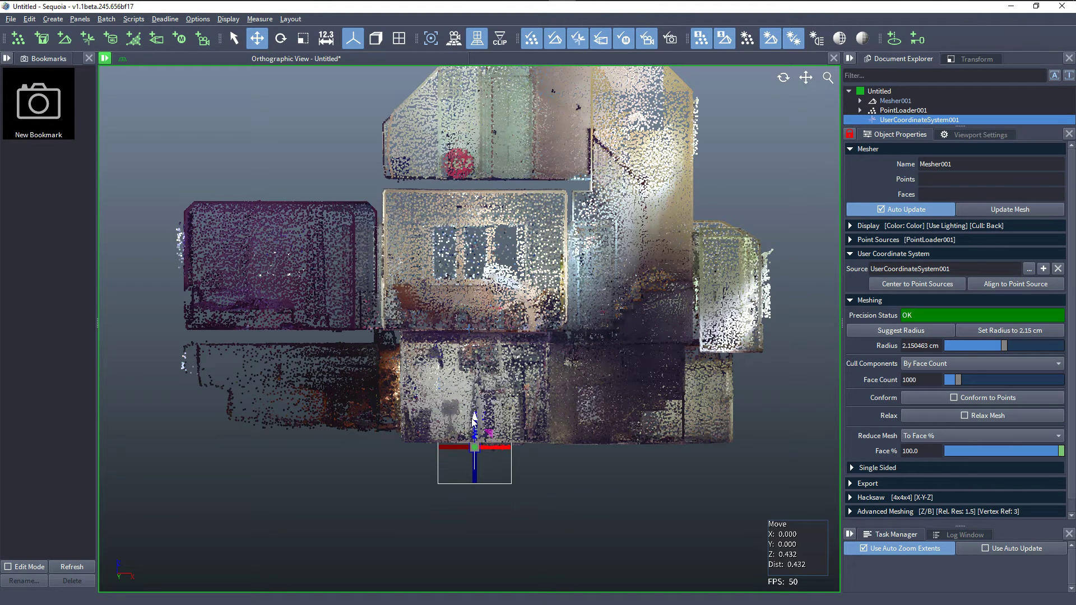
Insert a Point Region of Interest node, PointRegion001, into the mesher's point sources
click(933, 240)
click(914, 310)
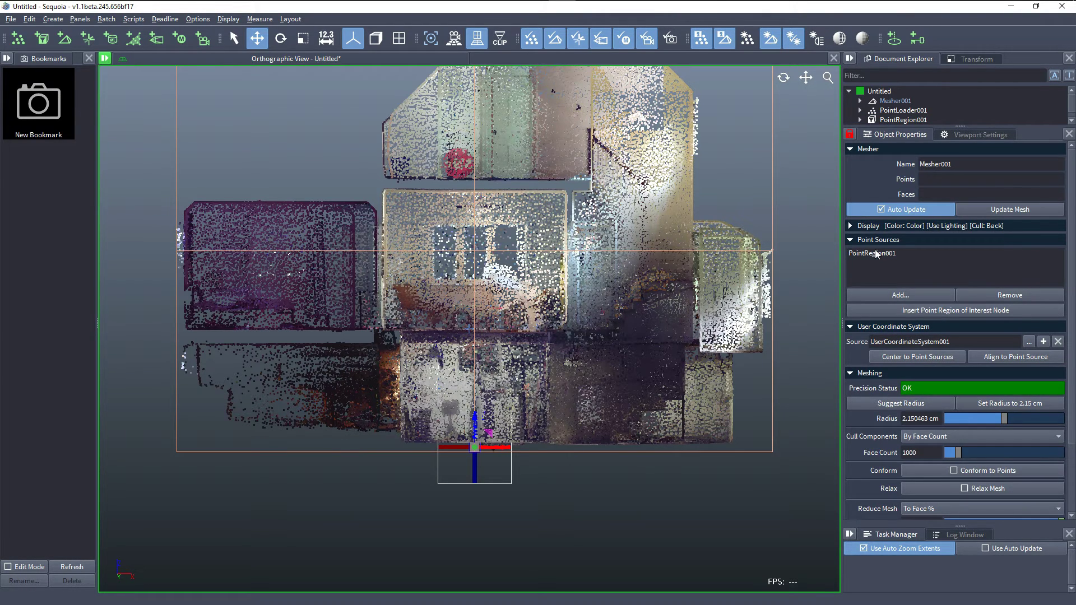
scroll(571, 269, down, 1)
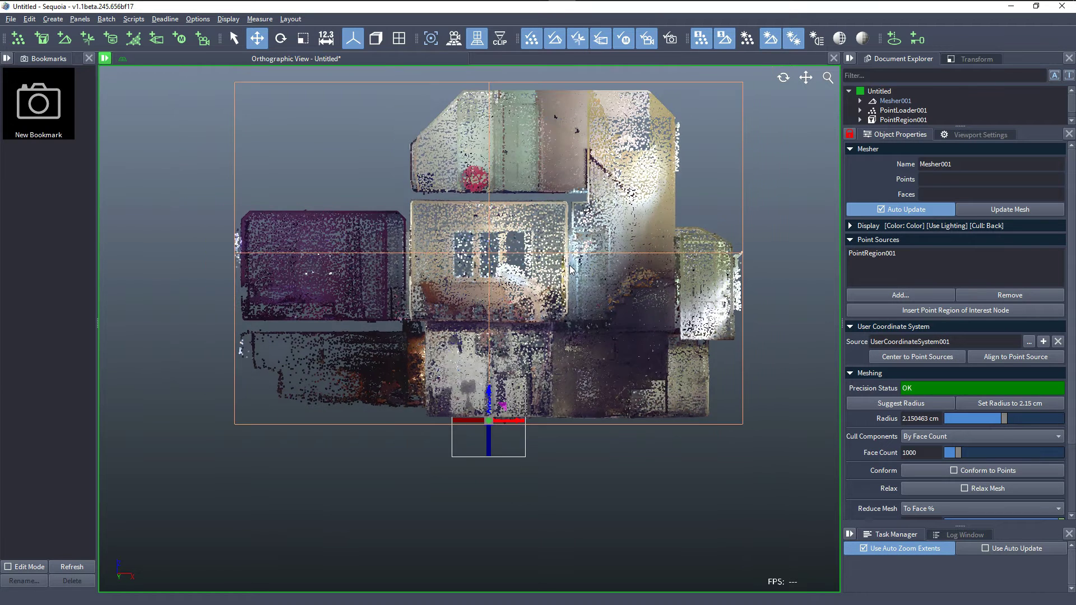
scroll(570, 269, down, 1)
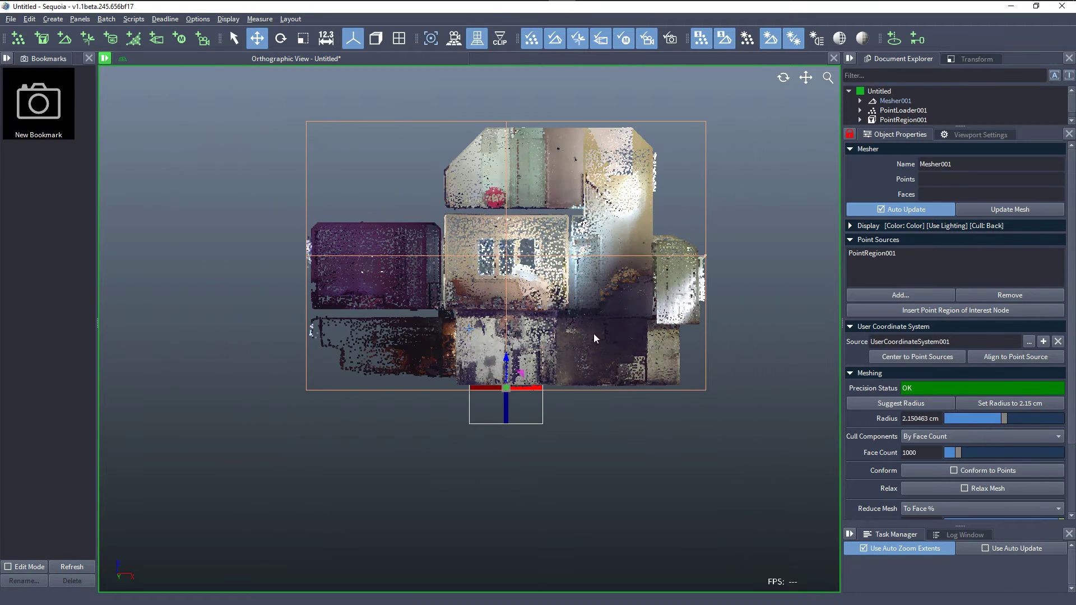
Set the mesher Radius to 10.0 mm and Face % to 1
click(928, 420)
text(10.0 mm)
scroll(876, 457, down, 1)
key(Tab)
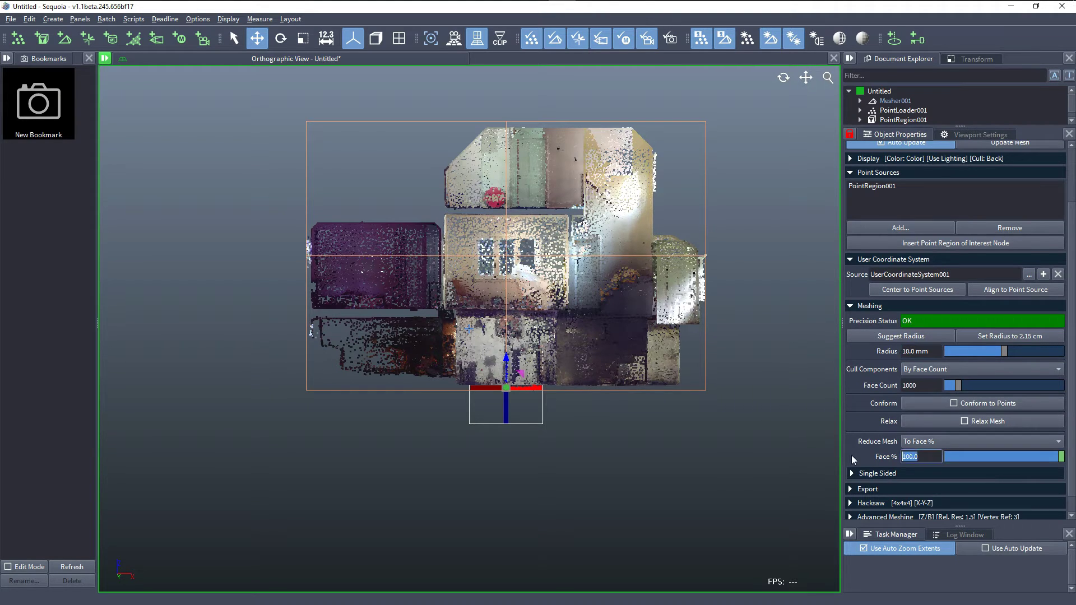
text(1)
key(Return)
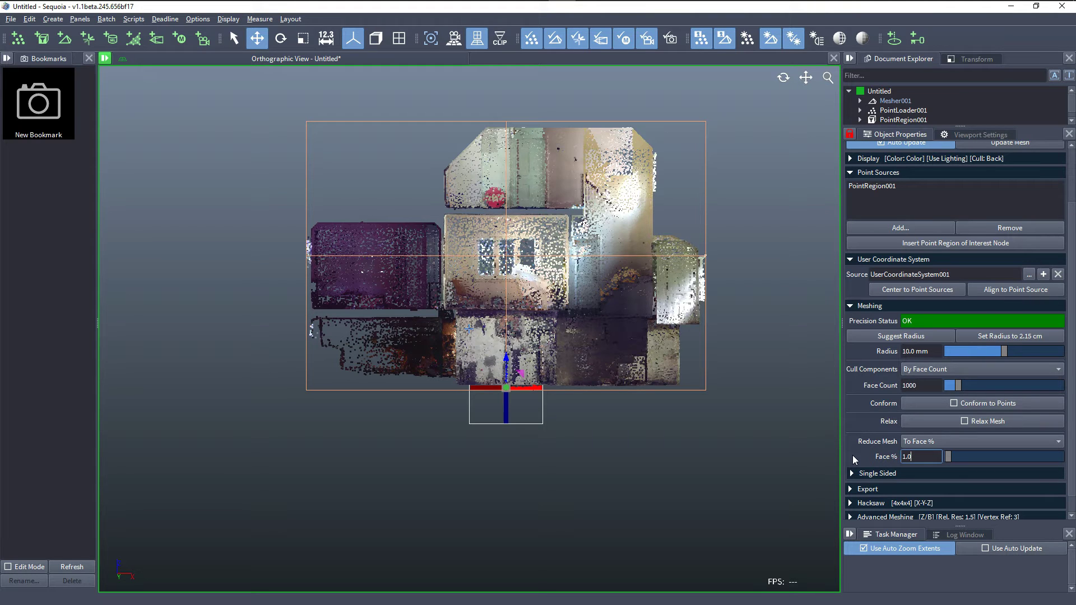
Set the Hacksaw cells to X 6, Y 5, Z 3
scroll(923, 498, down, 1)
click(900, 484)
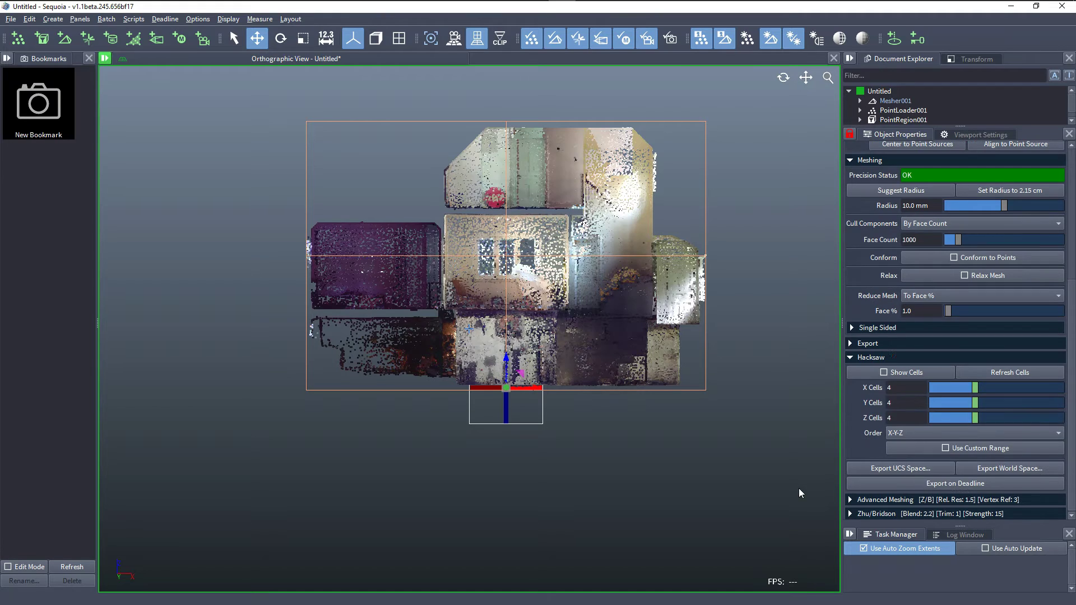
double_click(901, 388)
text(6)
key(Tab)
text(5)
key(Tab)
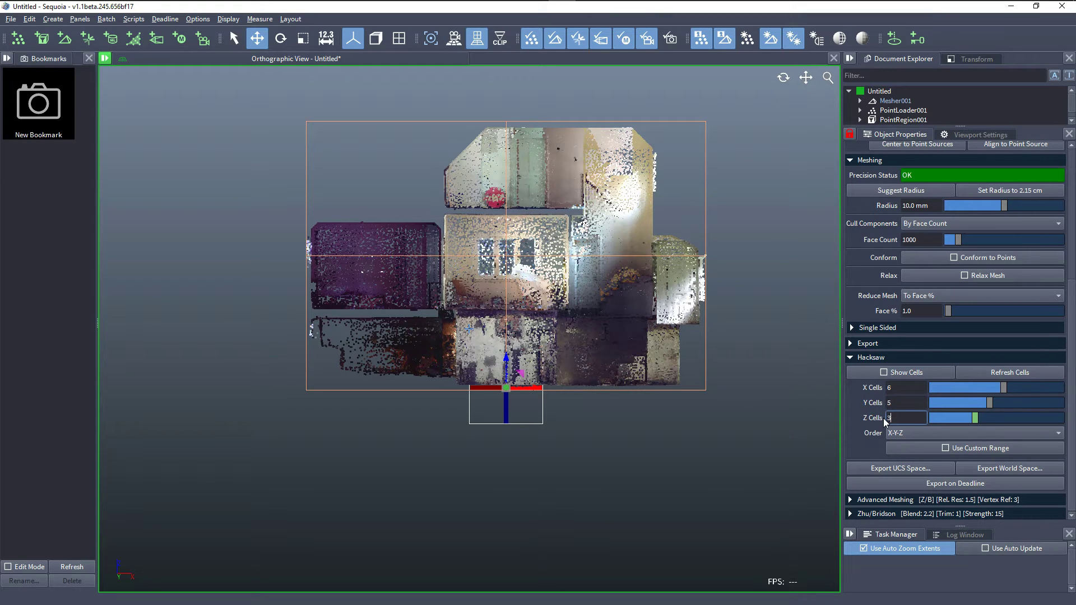
text(3)
Show the cell grid, extend PointRegion001's top and bottom edges, and refresh the cells
click(895, 374)
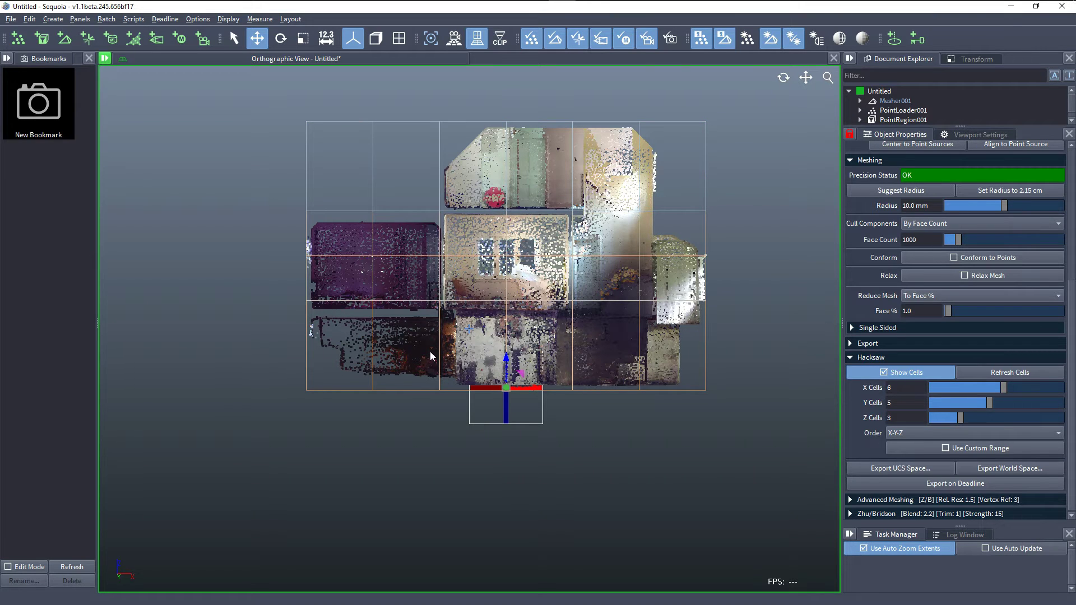
scroll(508, 312, up, 1)
click(730, 398)
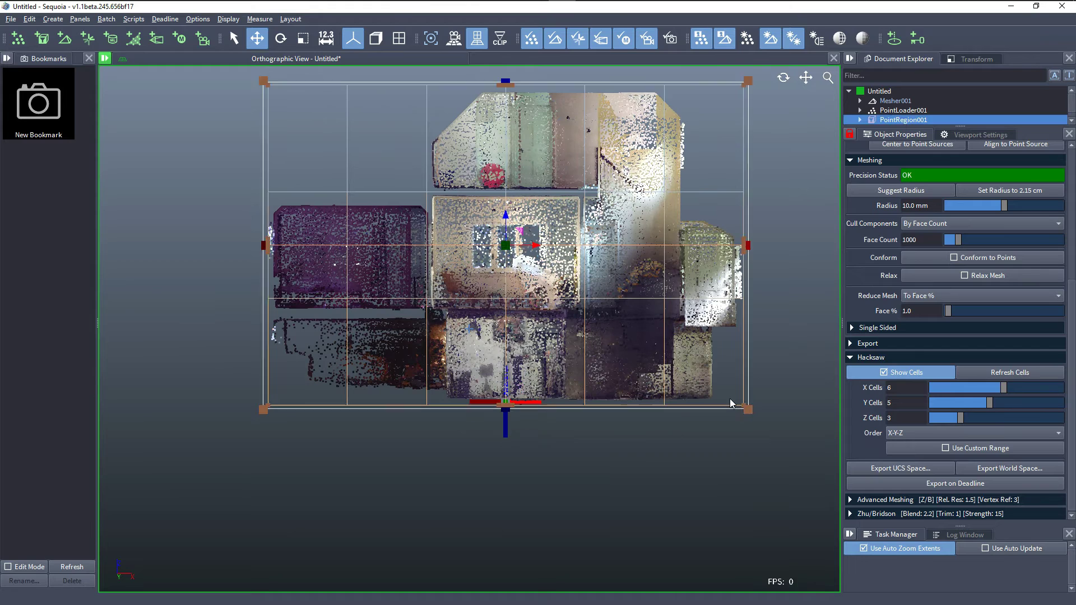
key(f)
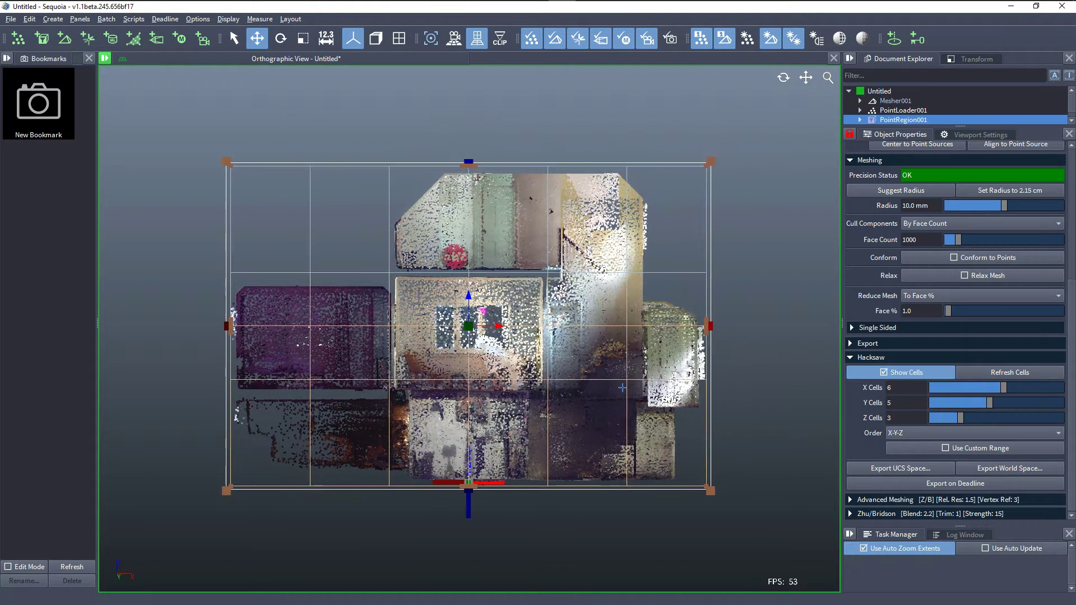
drag(467, 489, 466, 515)
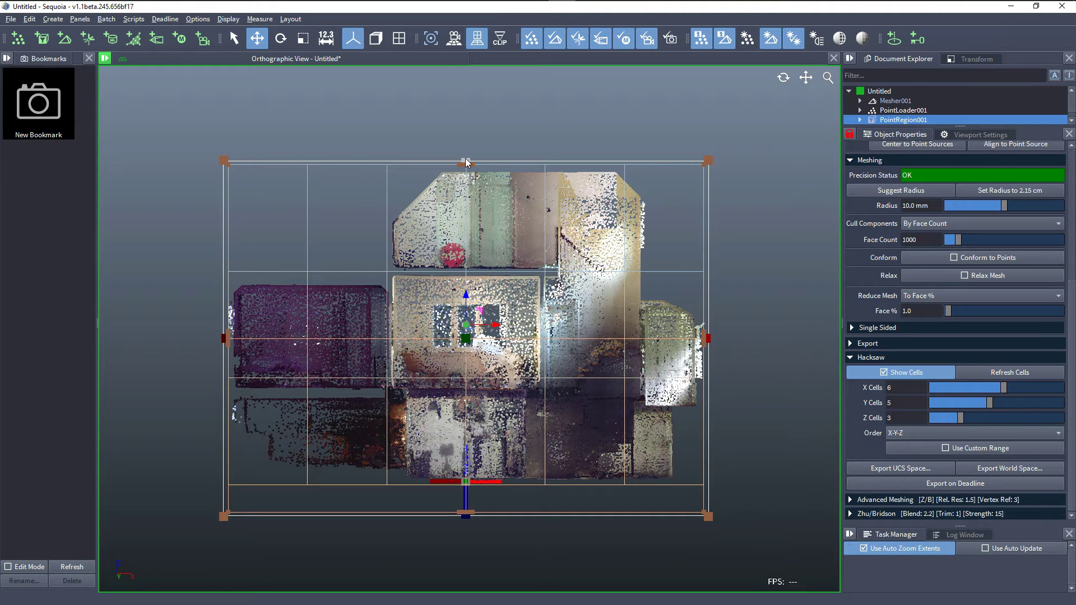
drag(466, 161, 465, 148)
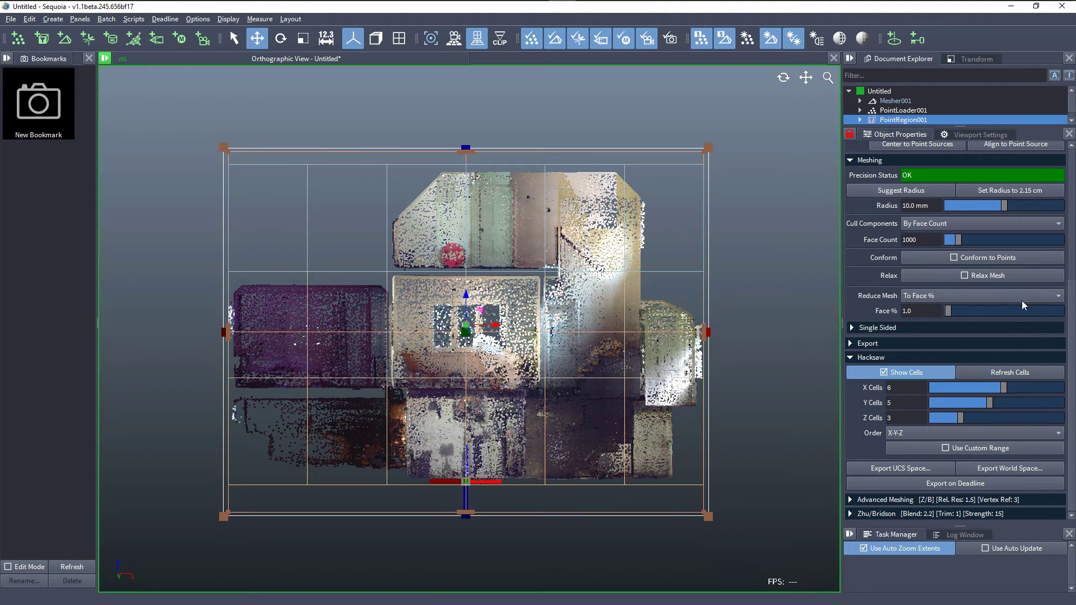
click(1007, 373)
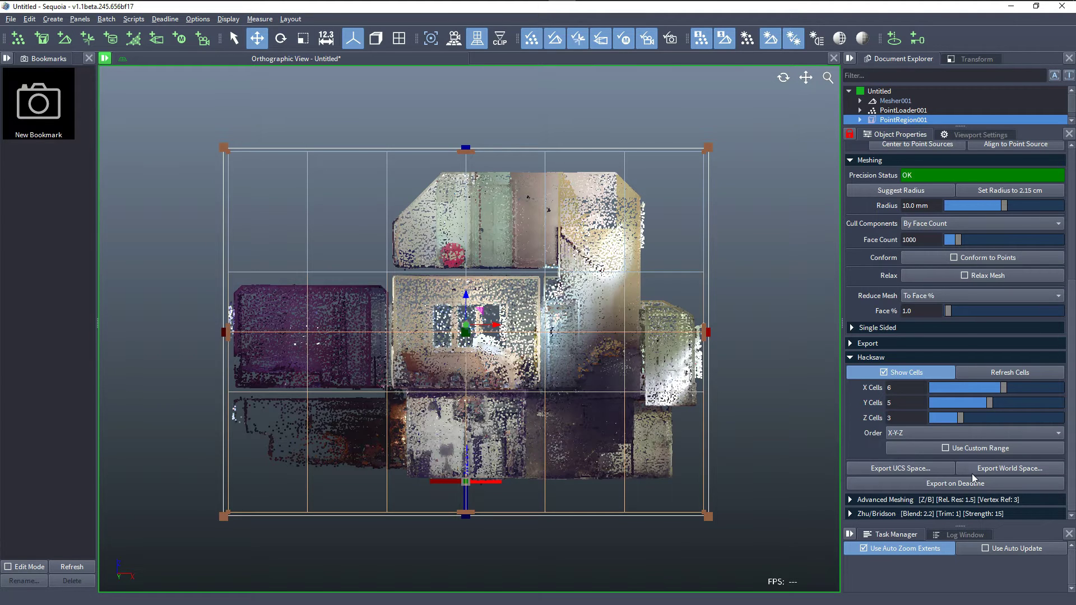
Start a UCS Hacksaw export saving Mesher001.xmesh into the Hacksaw folder
click(898, 471)
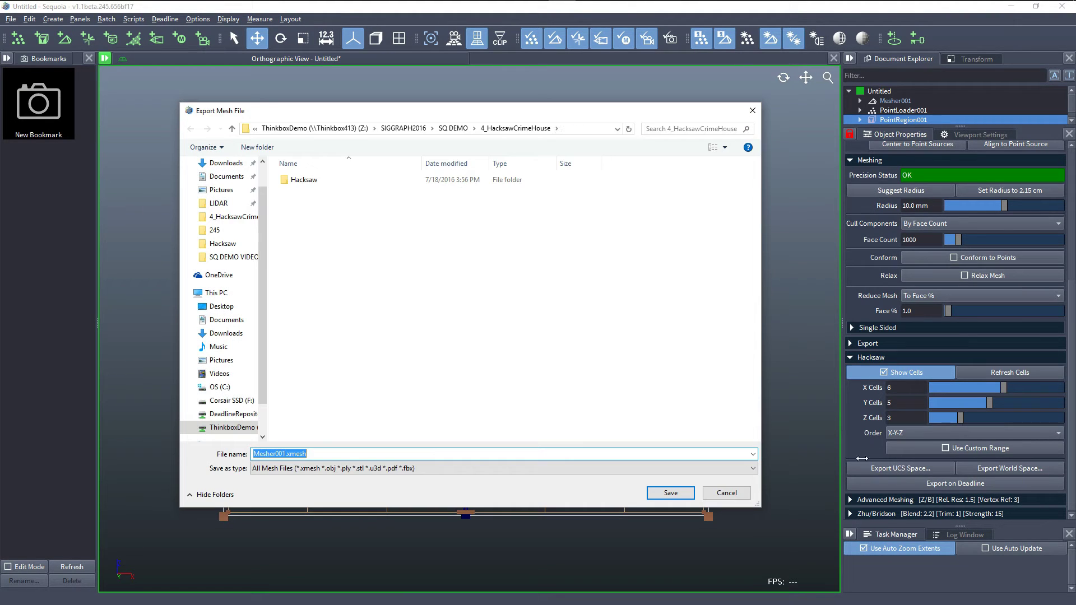
click(305, 184)
double_click(305, 184)
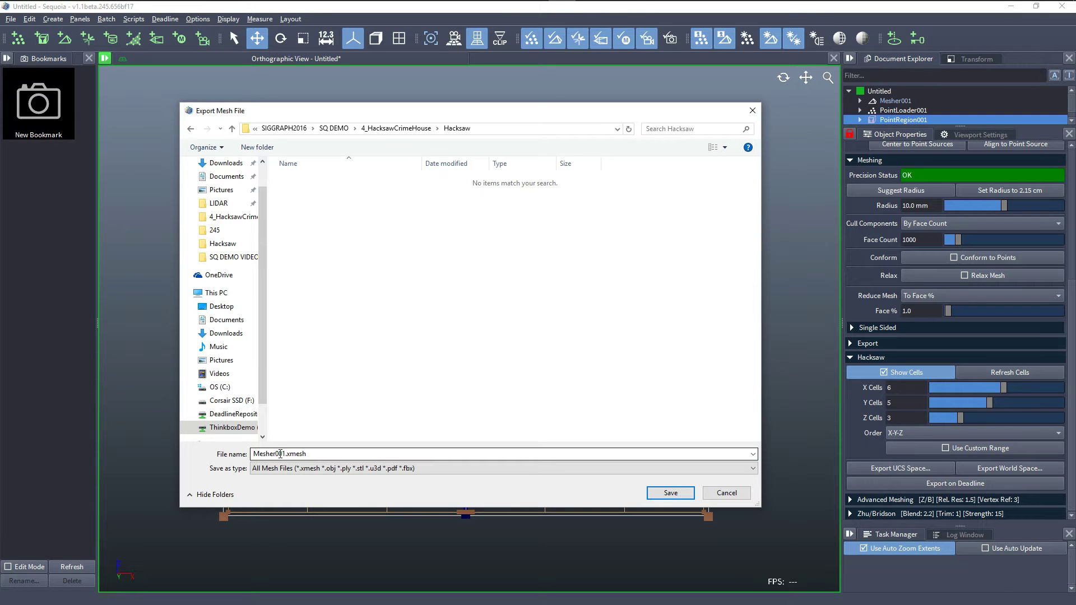
click(673, 497)
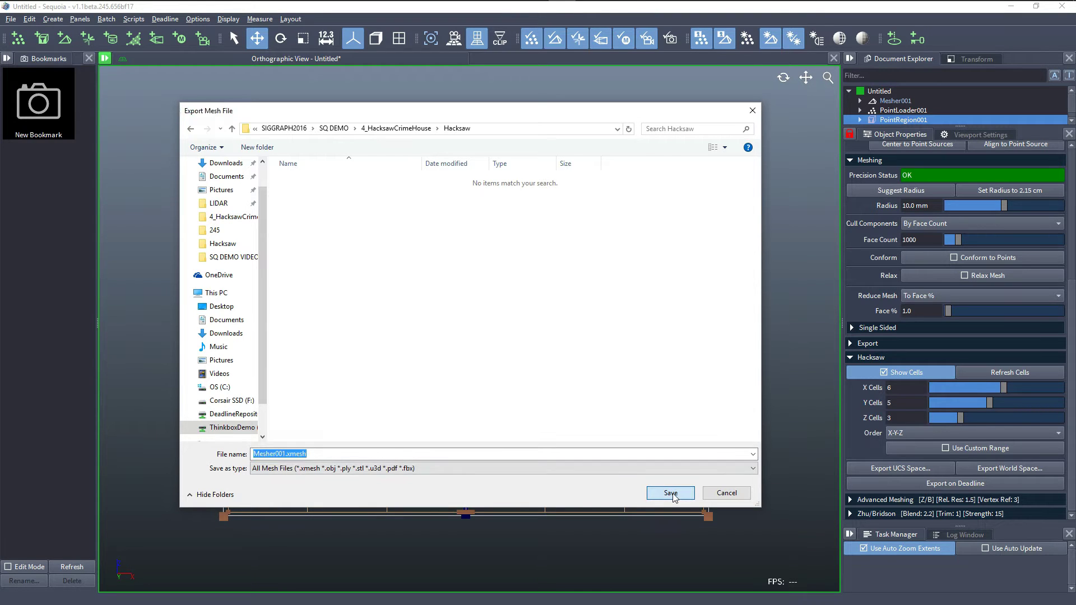
Bake texture images with UV coordinates at 2048 texture size and start the export
click(571, 202)
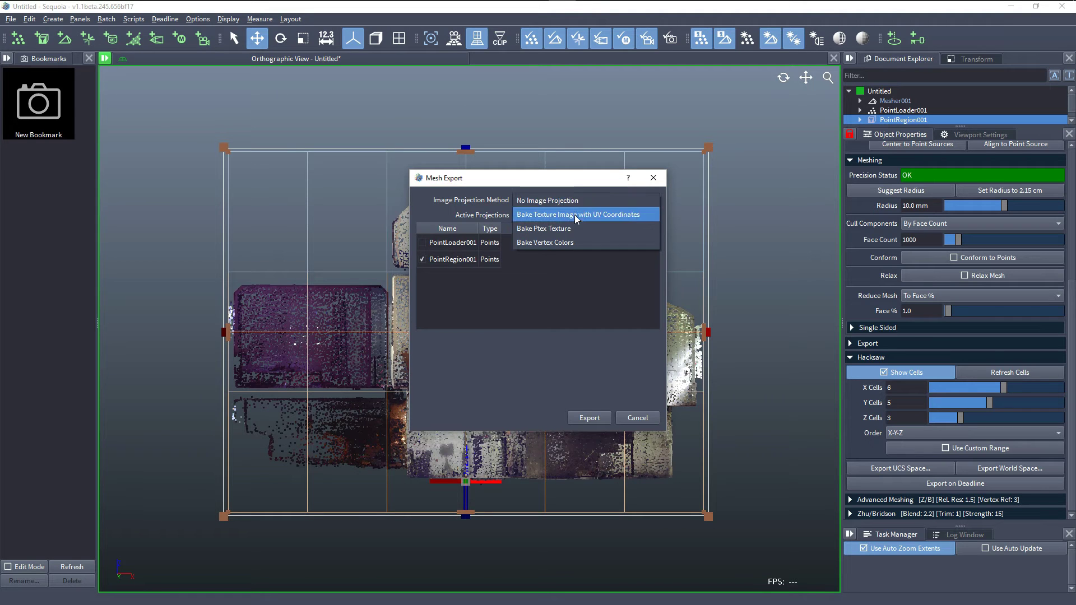
click(574, 215)
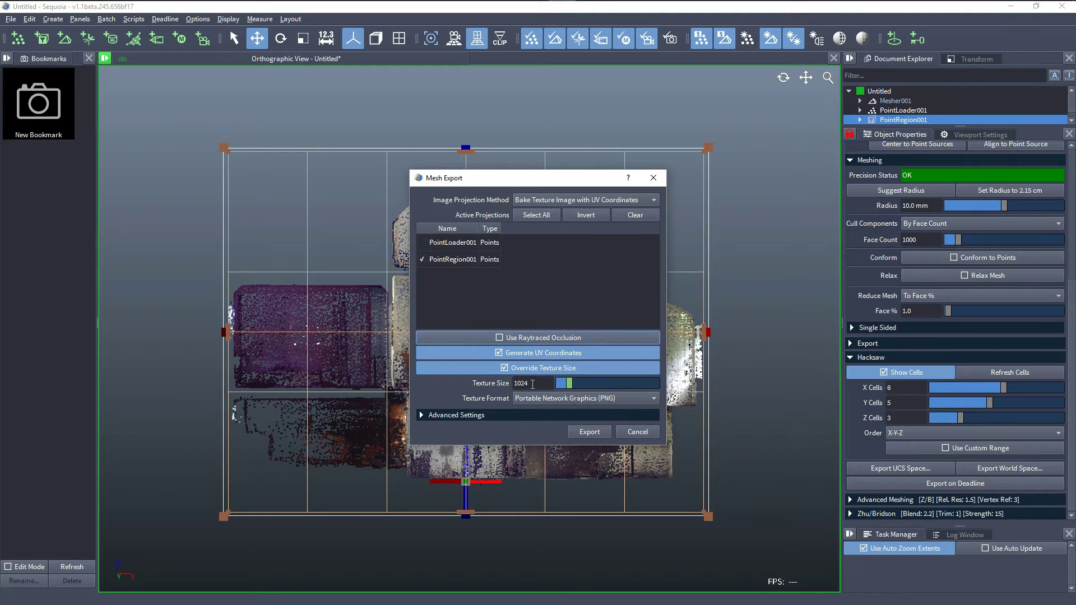
right_click(597, 384)
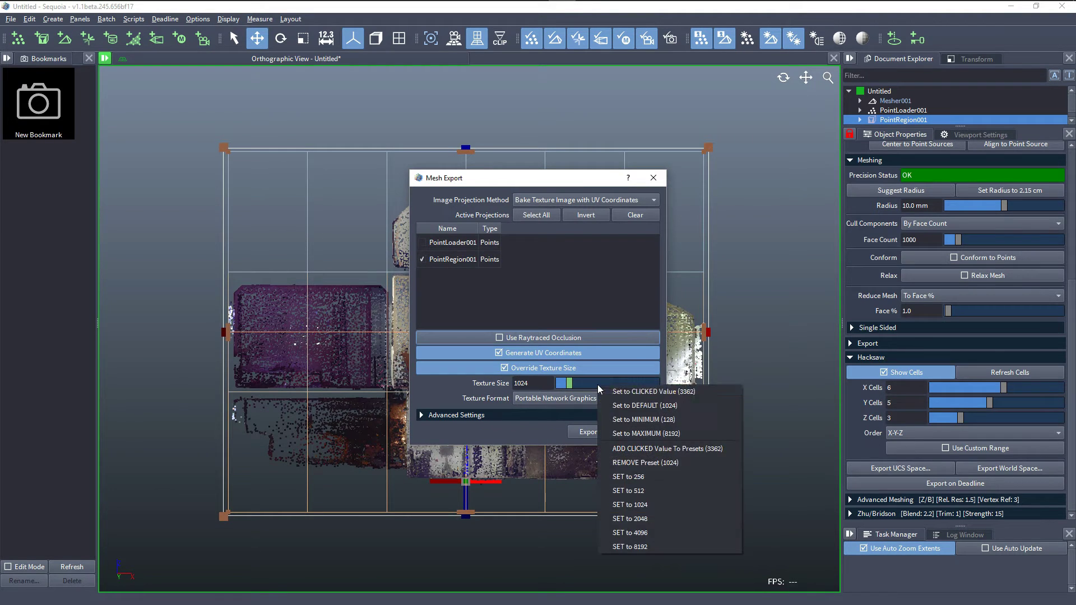
click(655, 517)
click(583, 432)
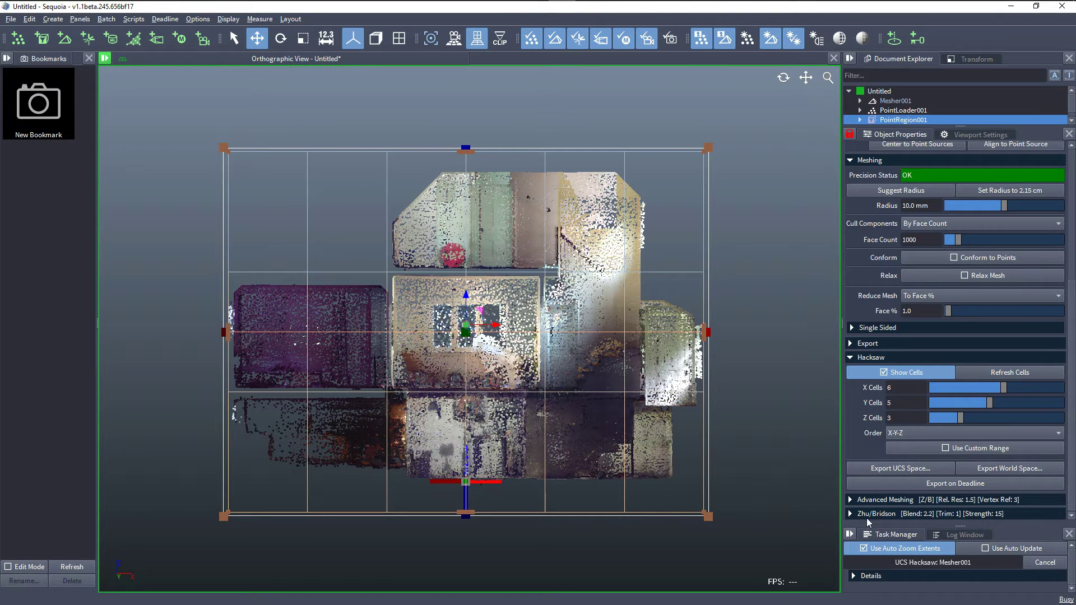
Dock the Task Manager left of Document Explorer, widen it, and expand its Details
drag(906, 538, 777, 285)
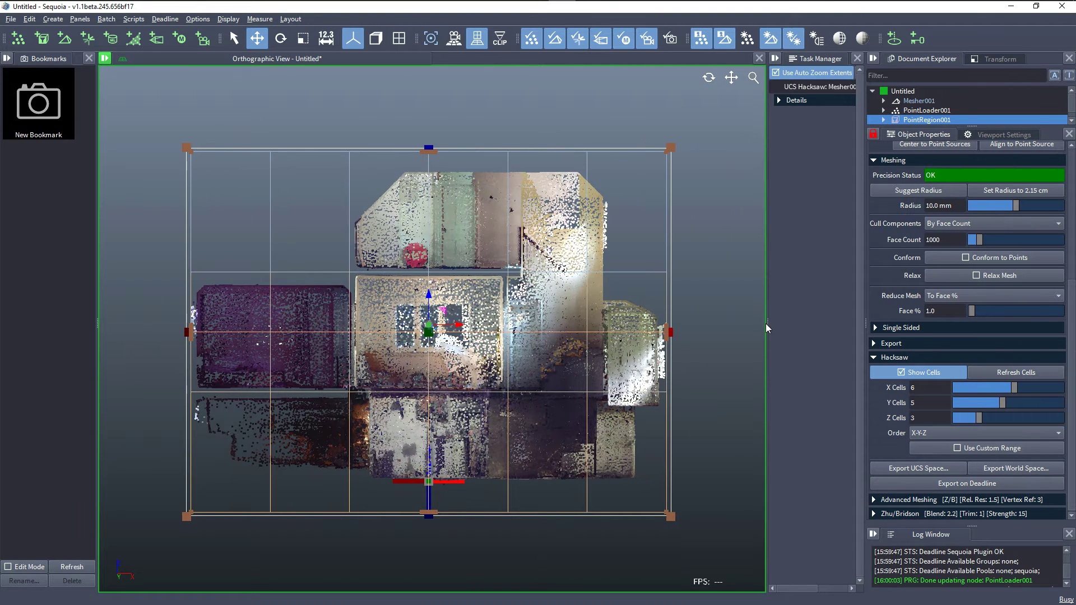
drag(767, 324, 624, 319)
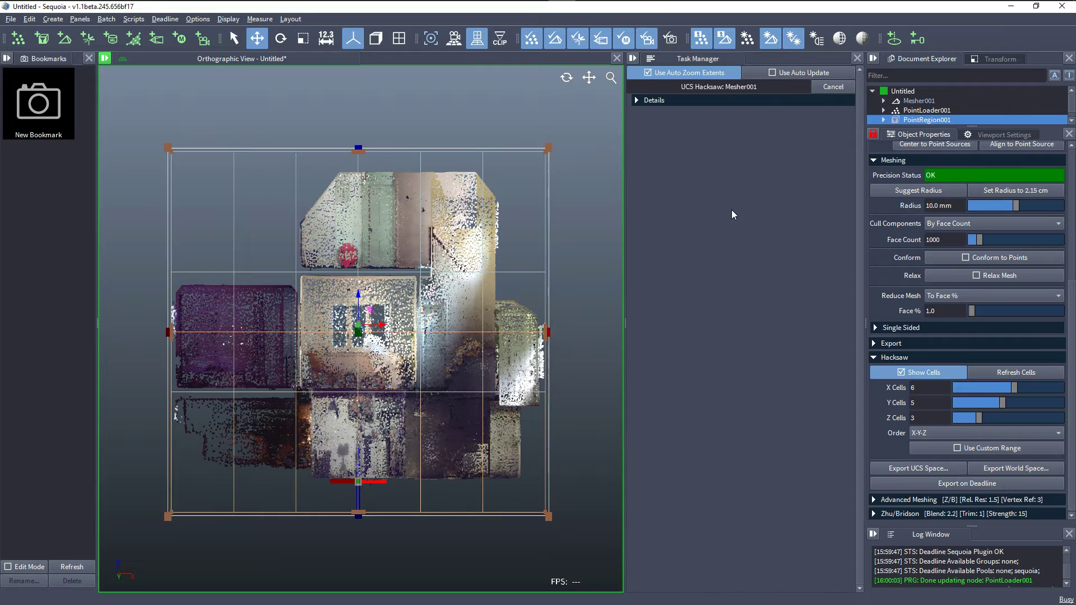
click(683, 101)
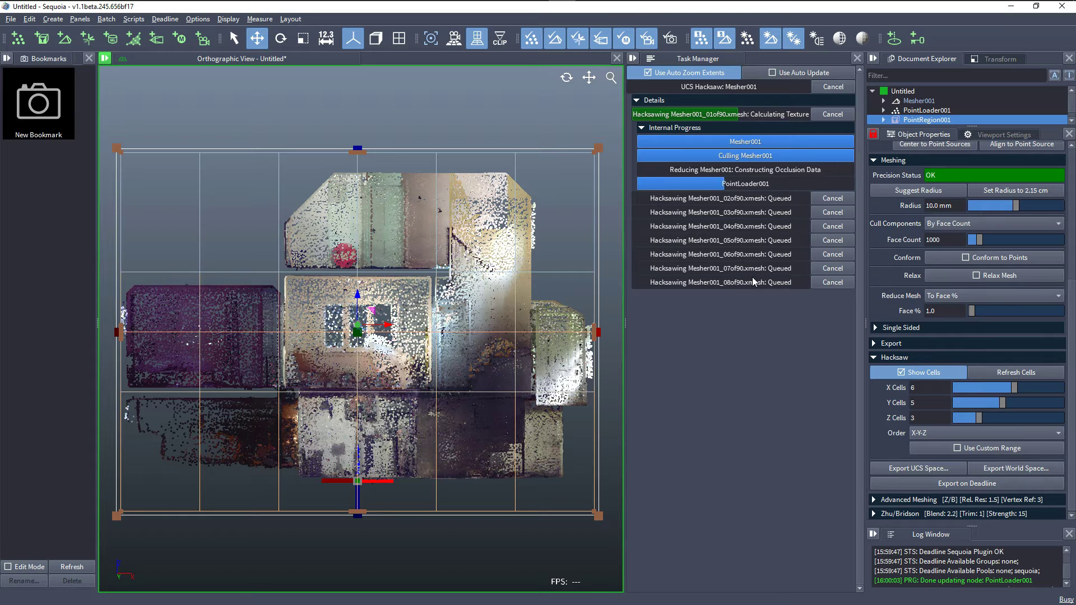
click(197, 19)
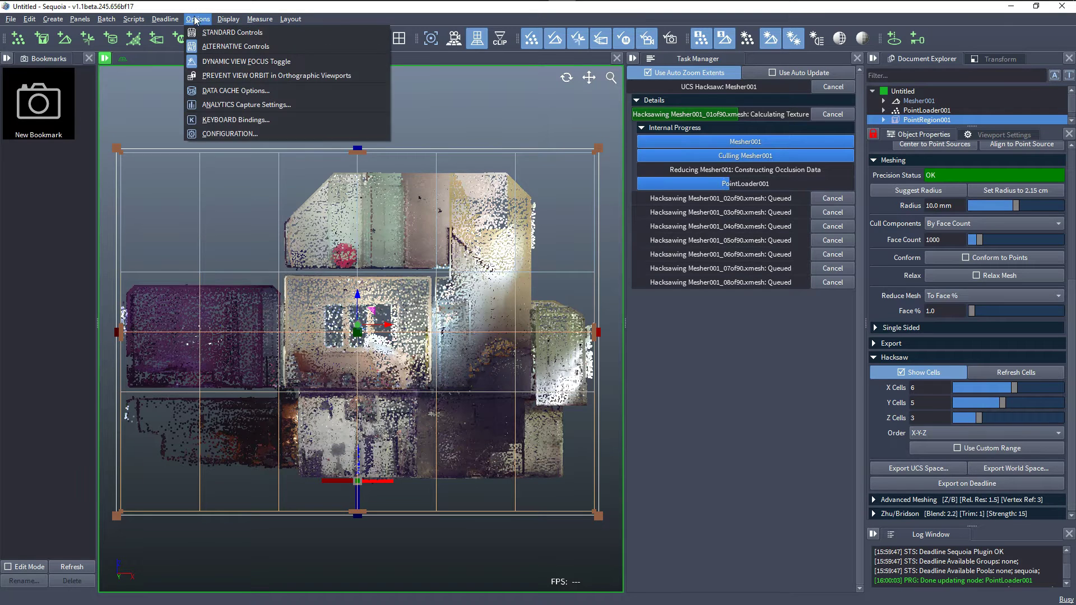
click(237, 134)
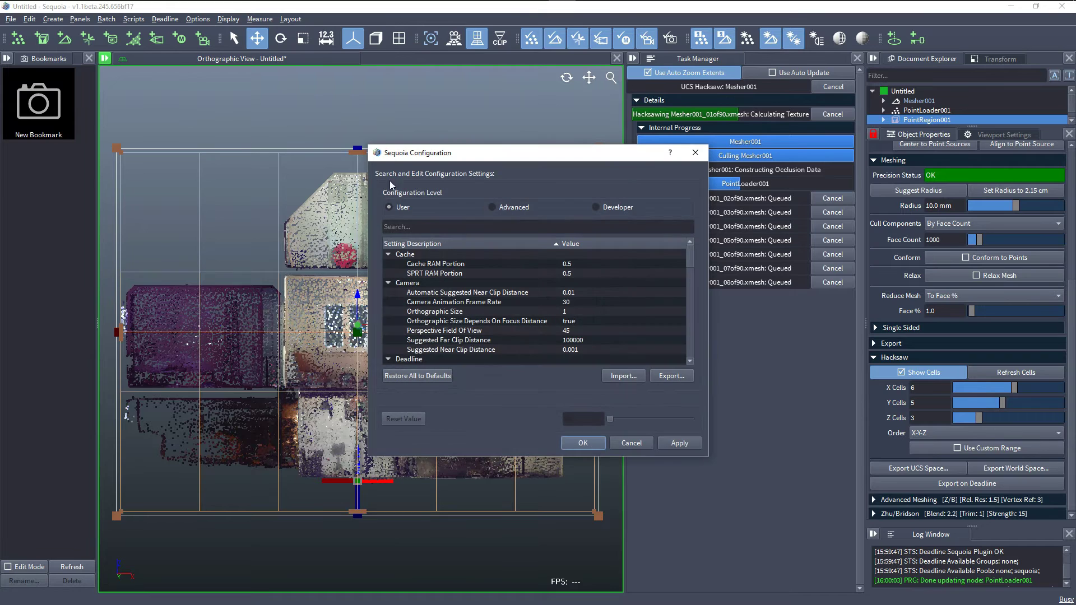
click(492, 207)
click(493, 227)
text(Ta)
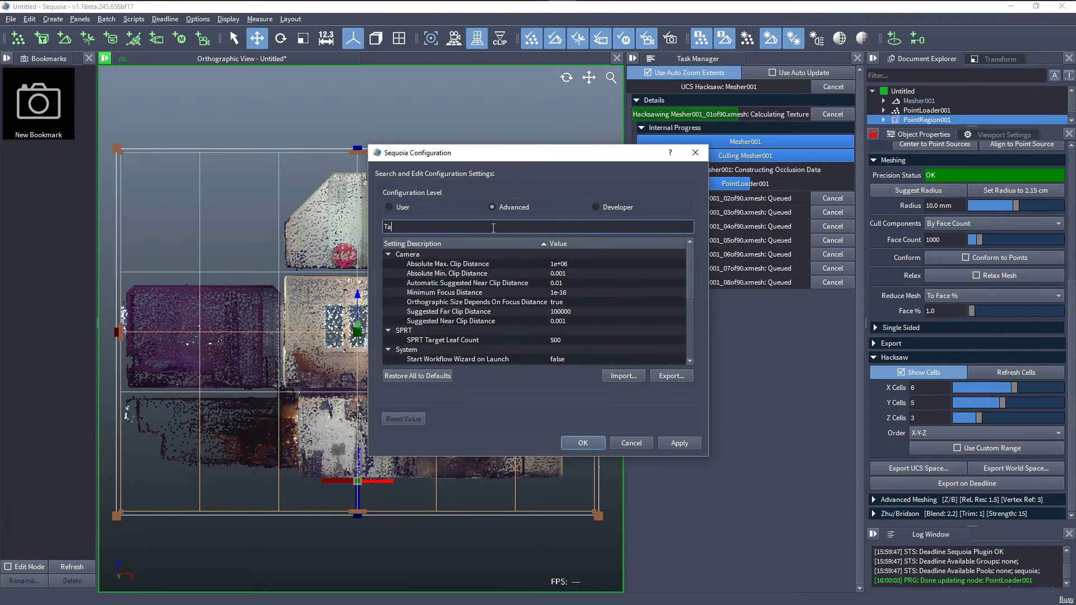
text(sk)
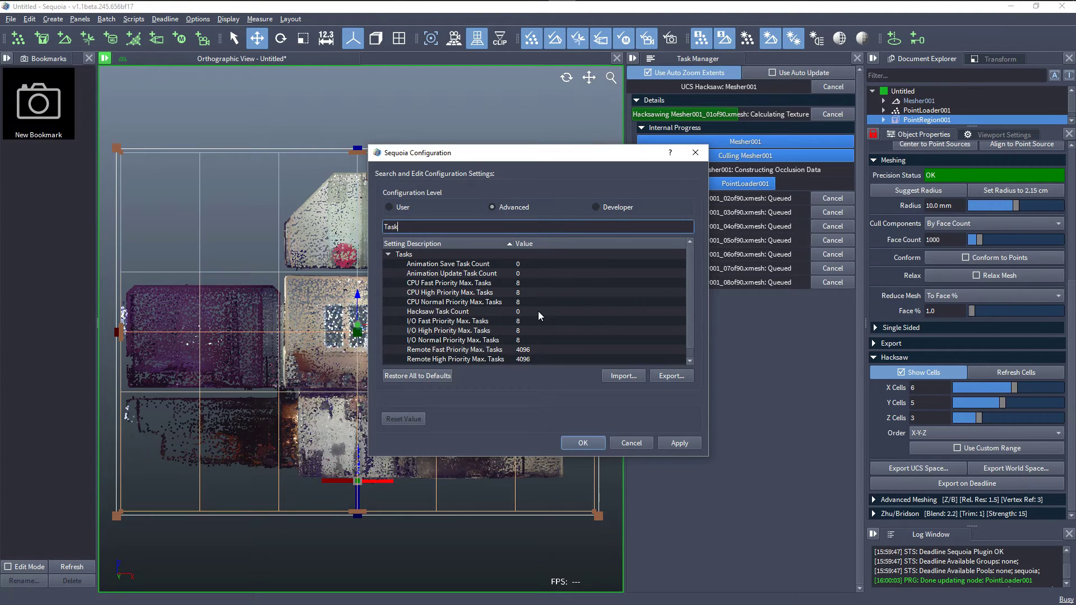
drag(567, 150, 464, 139)
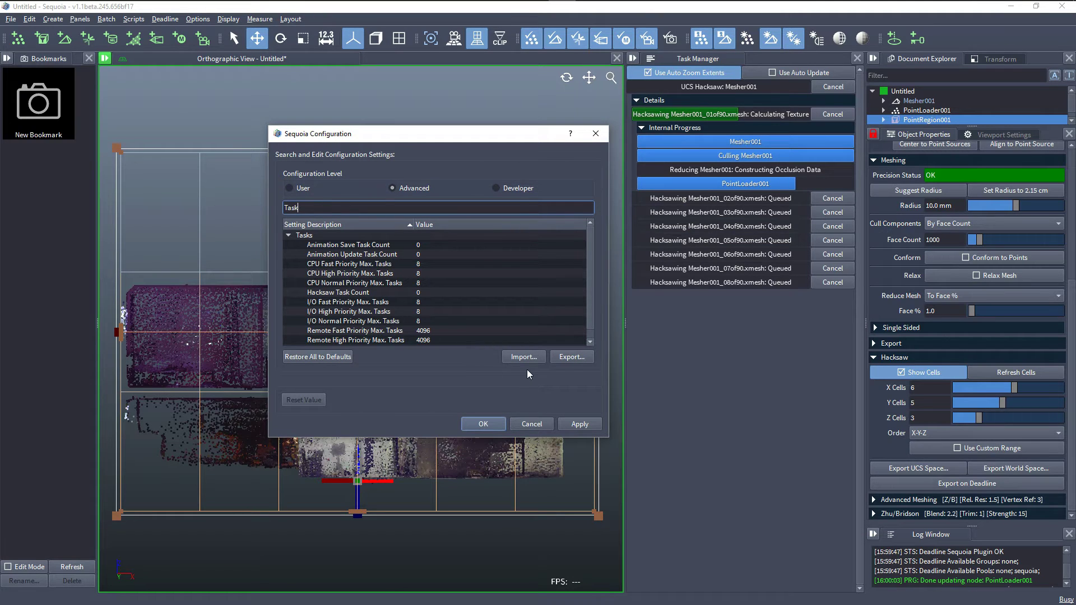
click(540, 423)
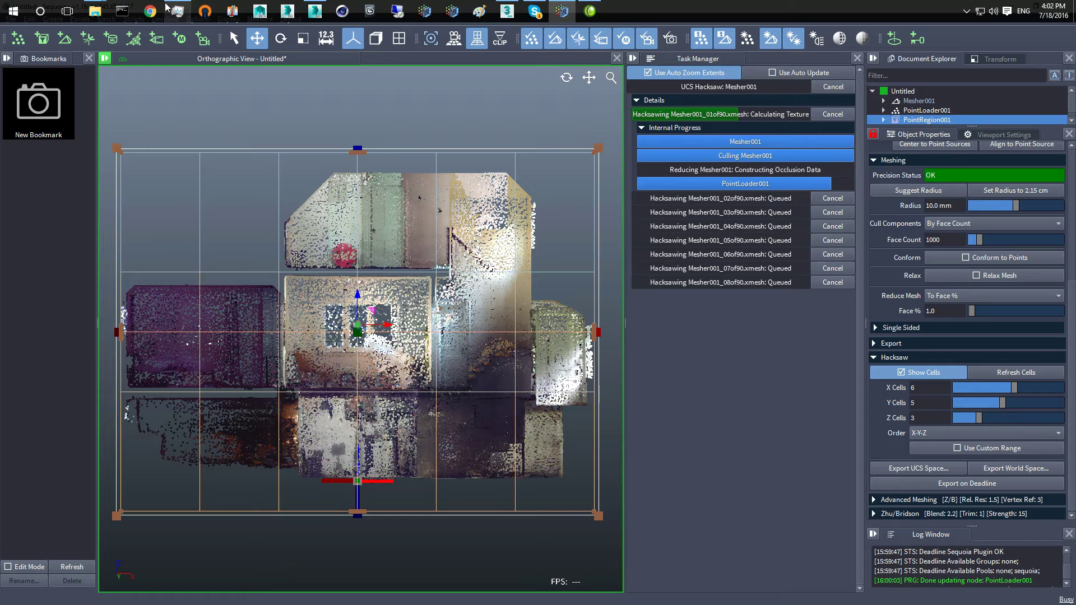
Check the export's 100% CPU load in Windows Task Manager, then switch to 3ds Max
click(236, 9)
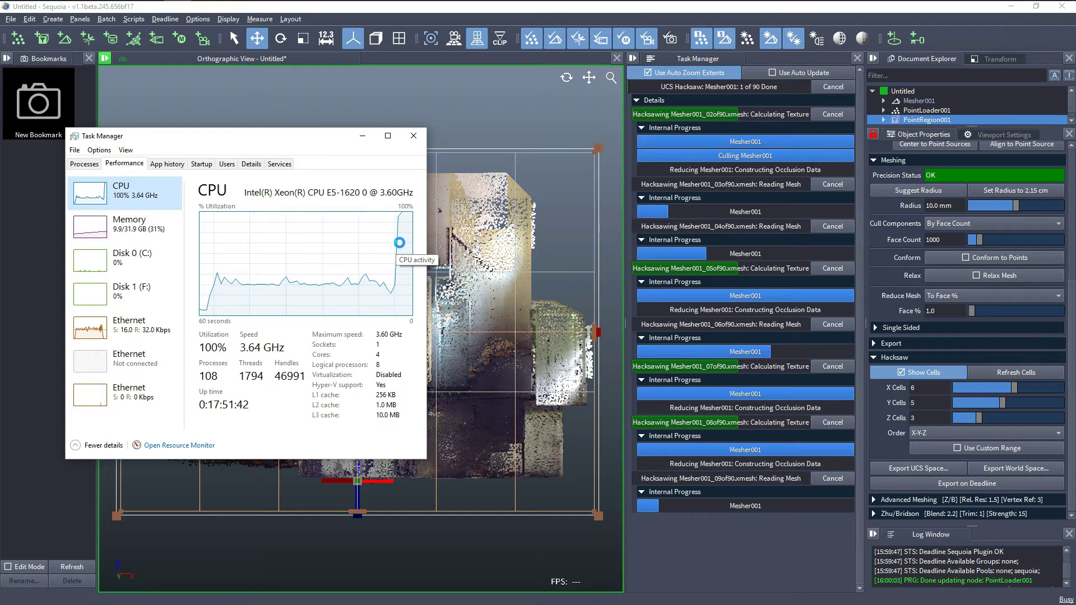
key(alt+Tab)
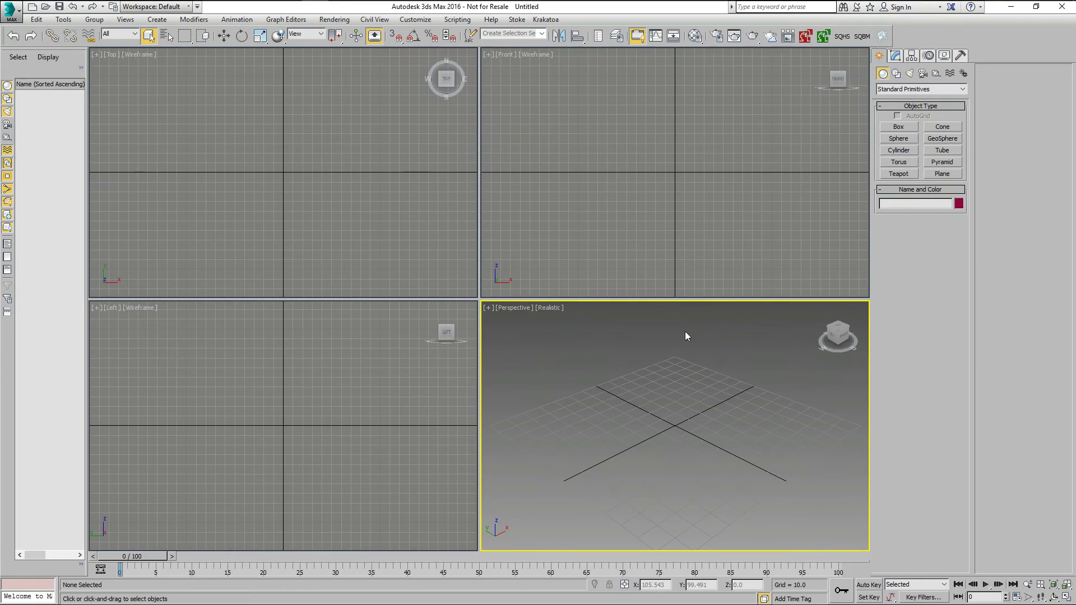
Load Mesher001_01of90.xmesh in the Hacksaw partition loader and create loaders for cells 1 to 30
click(843, 41)
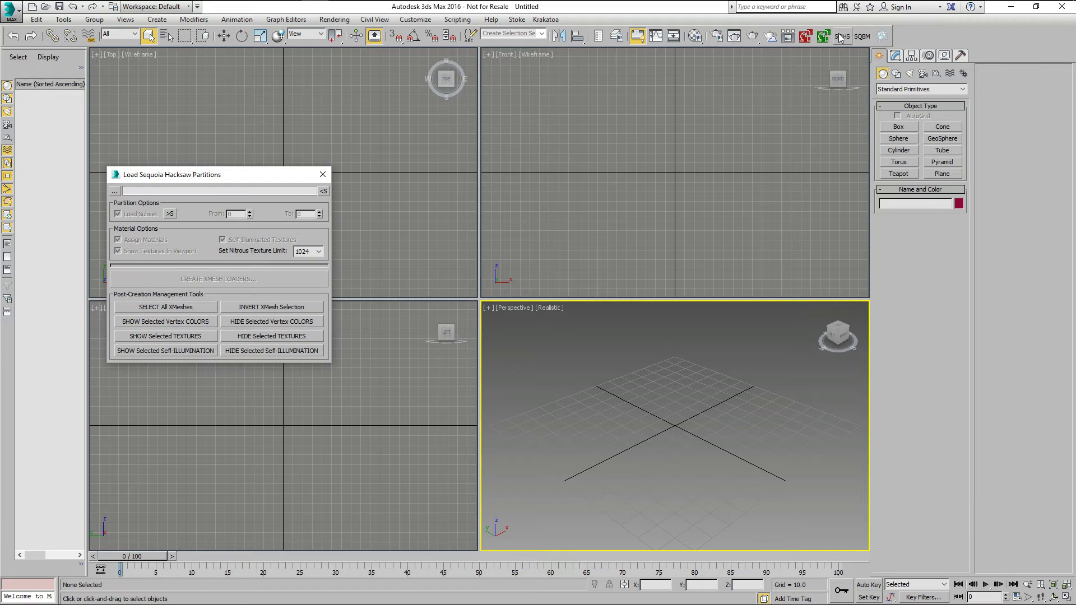
click(115, 192)
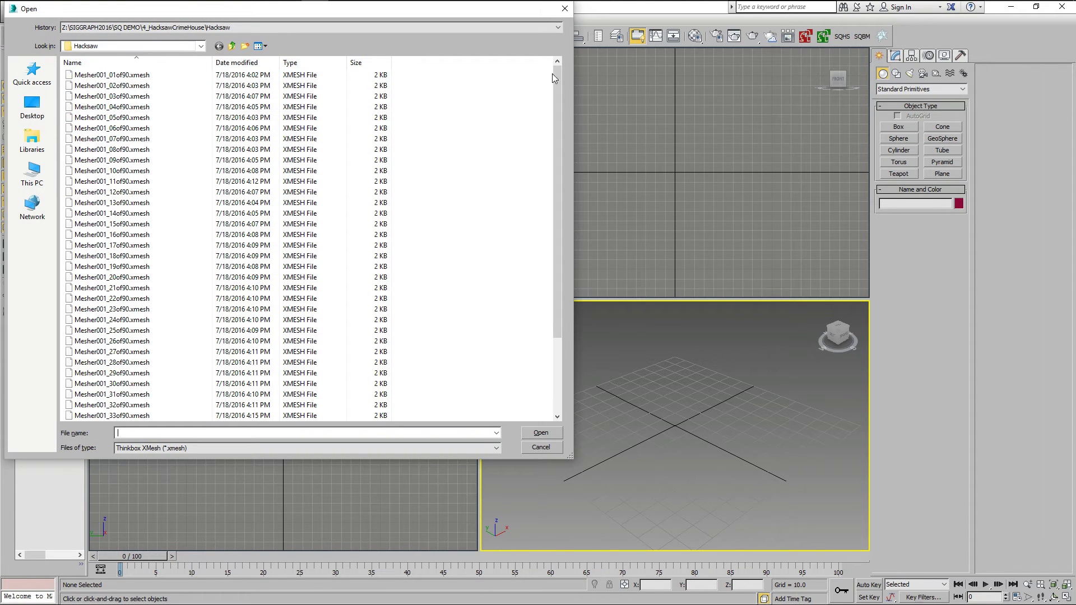
drag(555, 73, 578, 104)
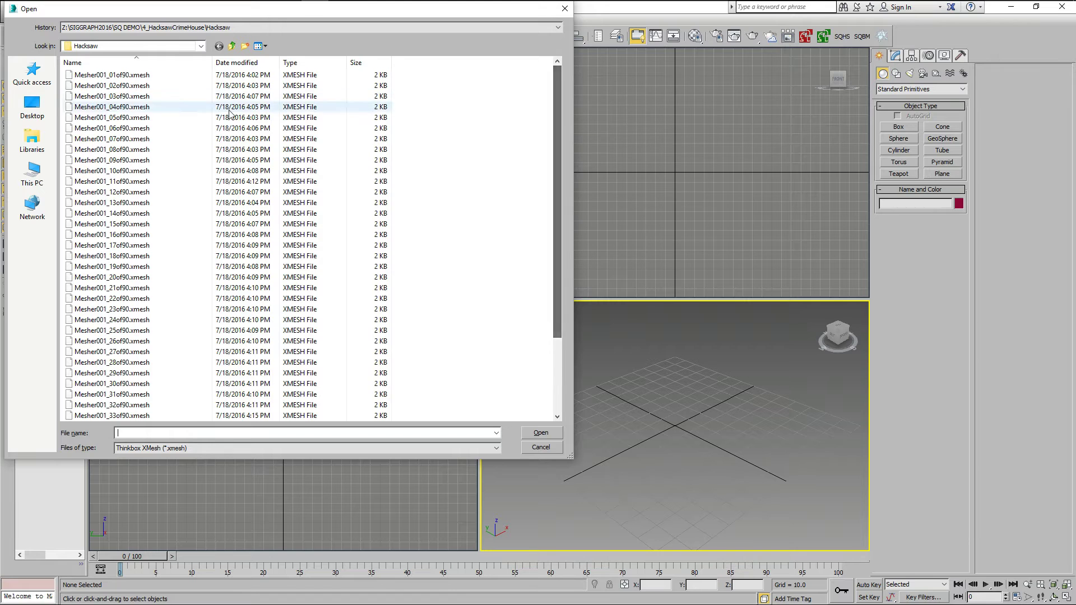
click(125, 75)
double_click(124, 75)
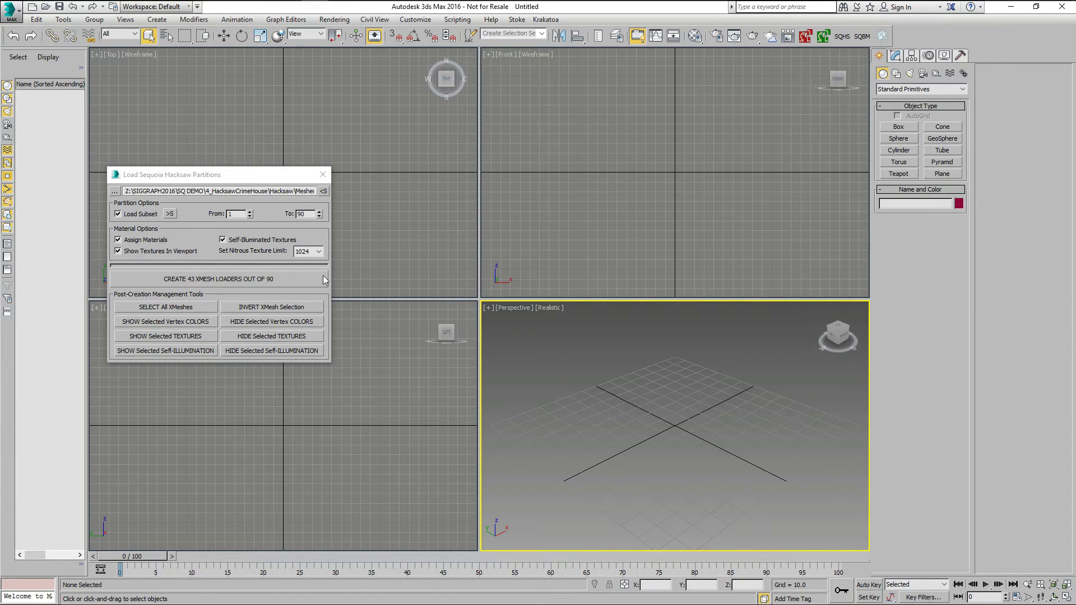
drag(311, 216, 291, 216)
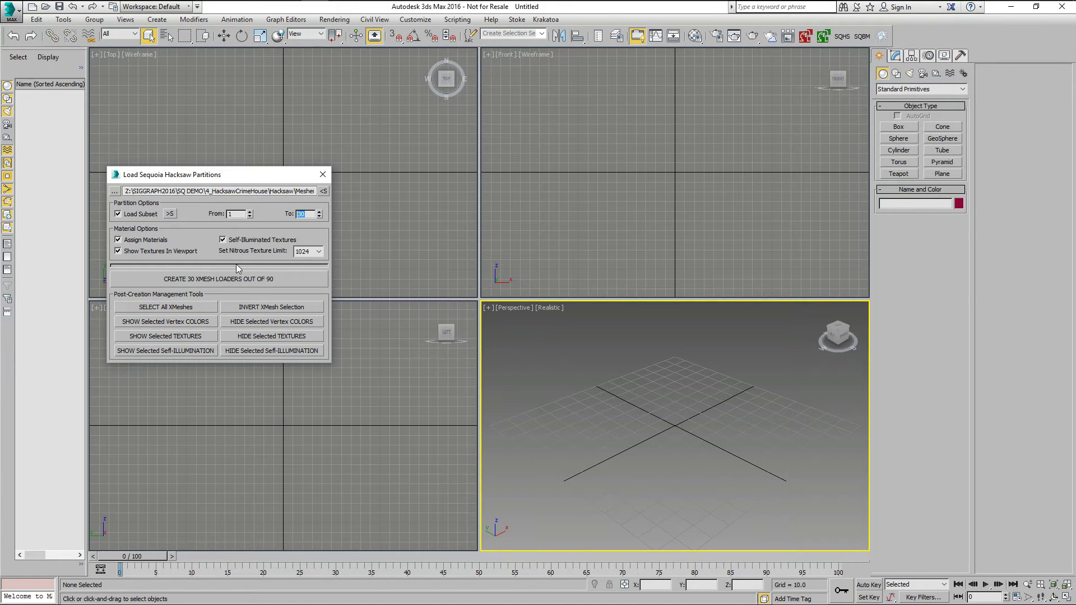
click(209, 279)
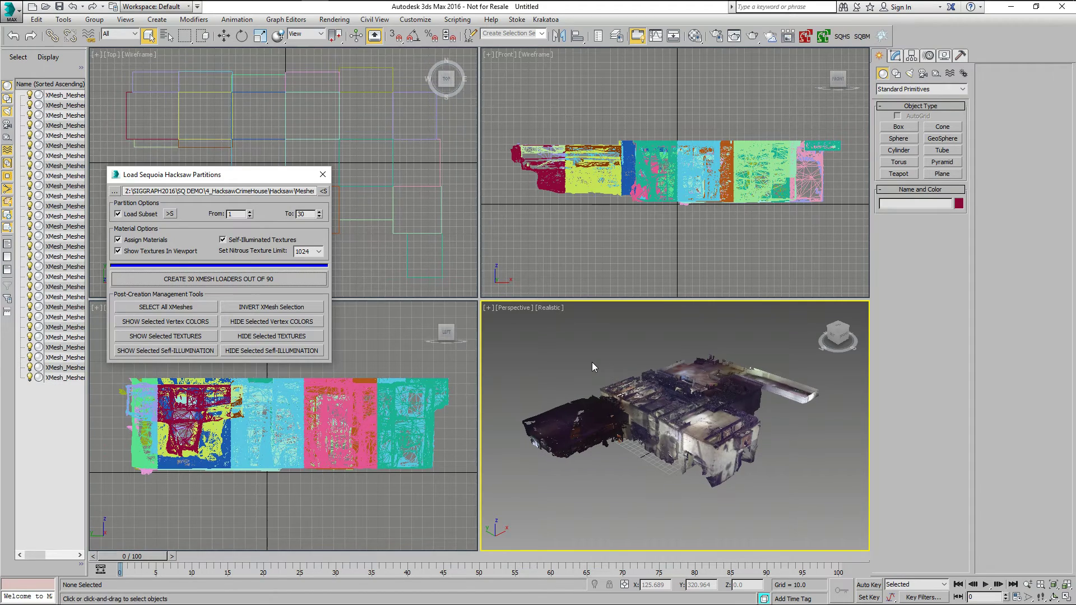
key(ctrl+a)
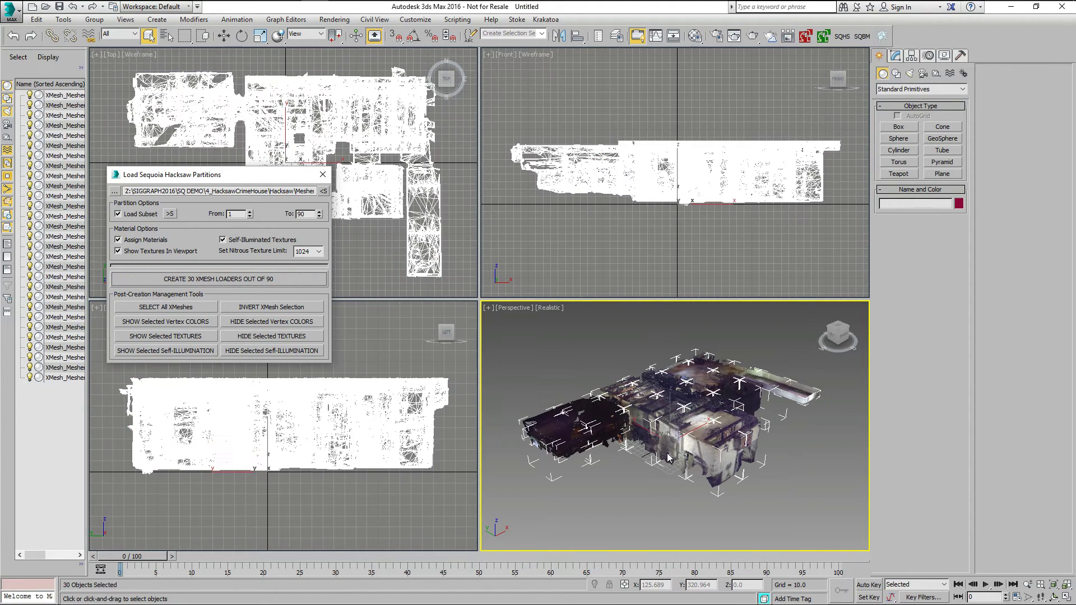
key(alt+w)
alt+middle_drag(520, 408, 500, 369)
scroll(483, 376, up, 5)
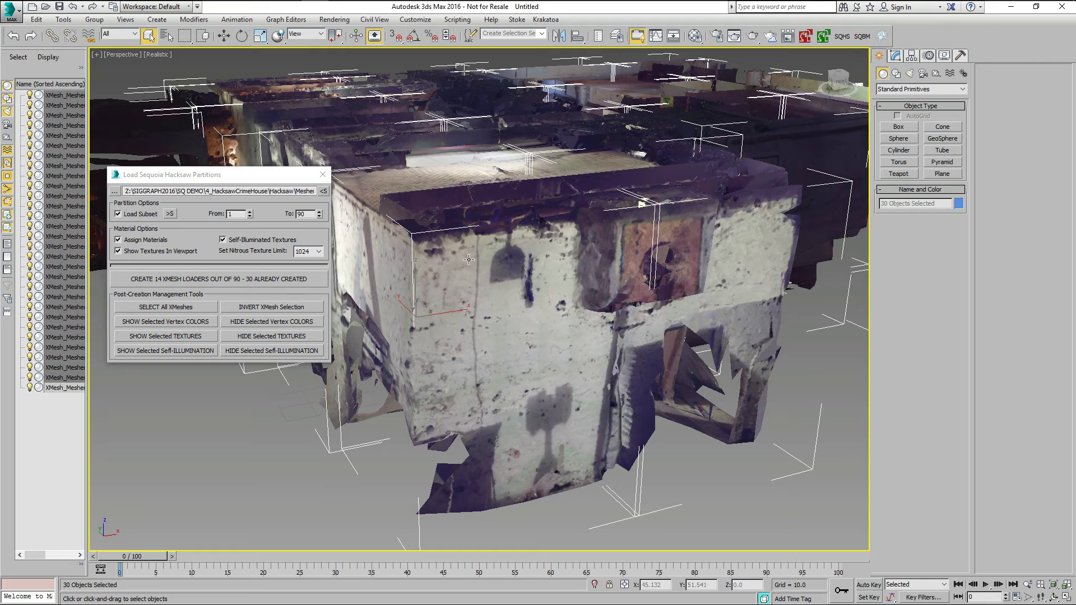
click(319, 253)
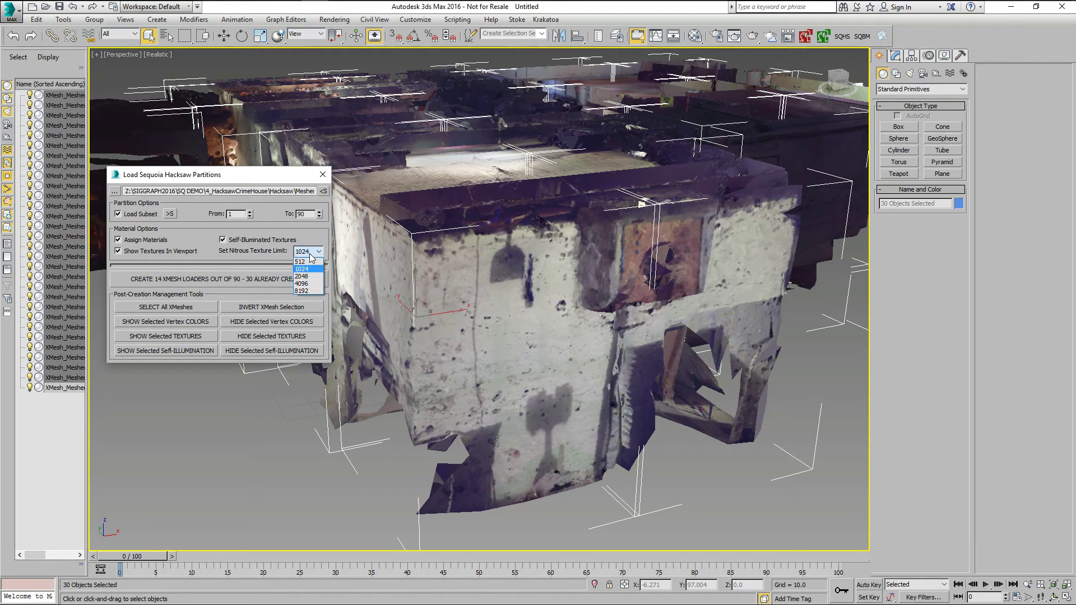
click(305, 261)
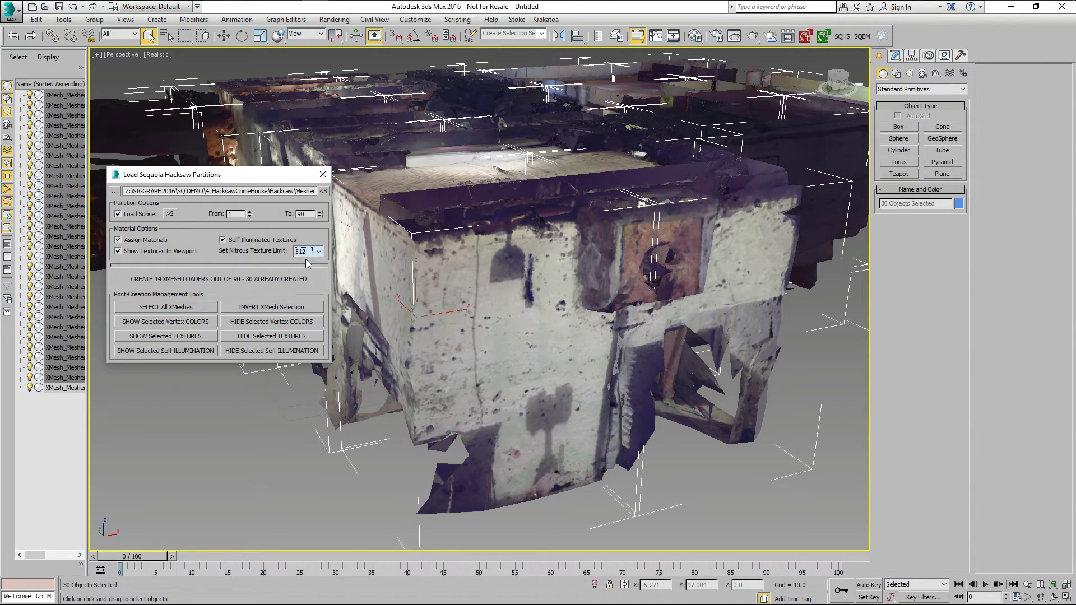
click(306, 260)
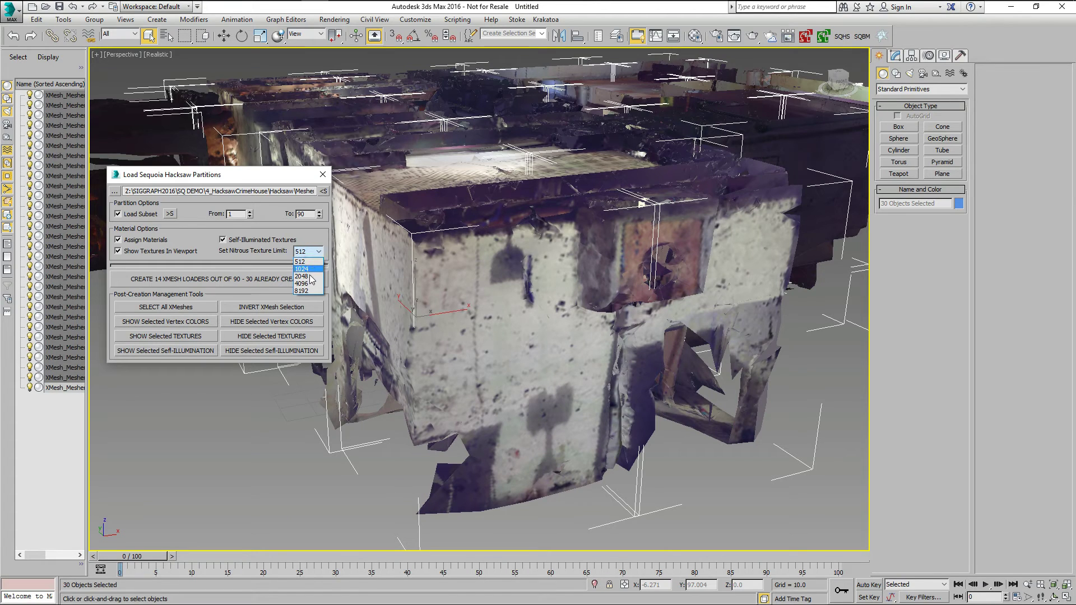
click(306, 276)
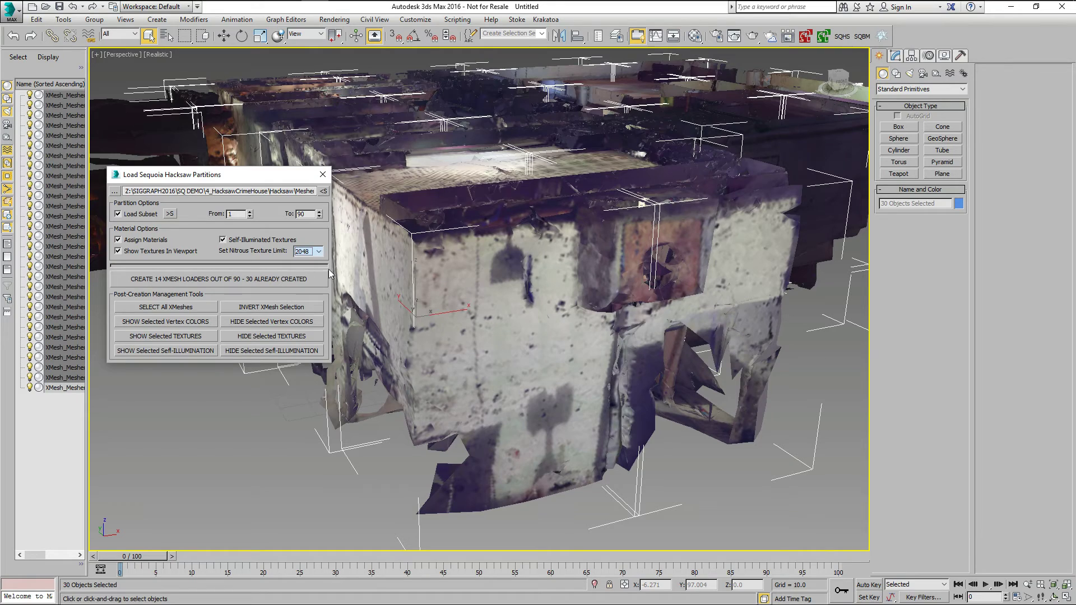
scroll(560, 370, down, 4)
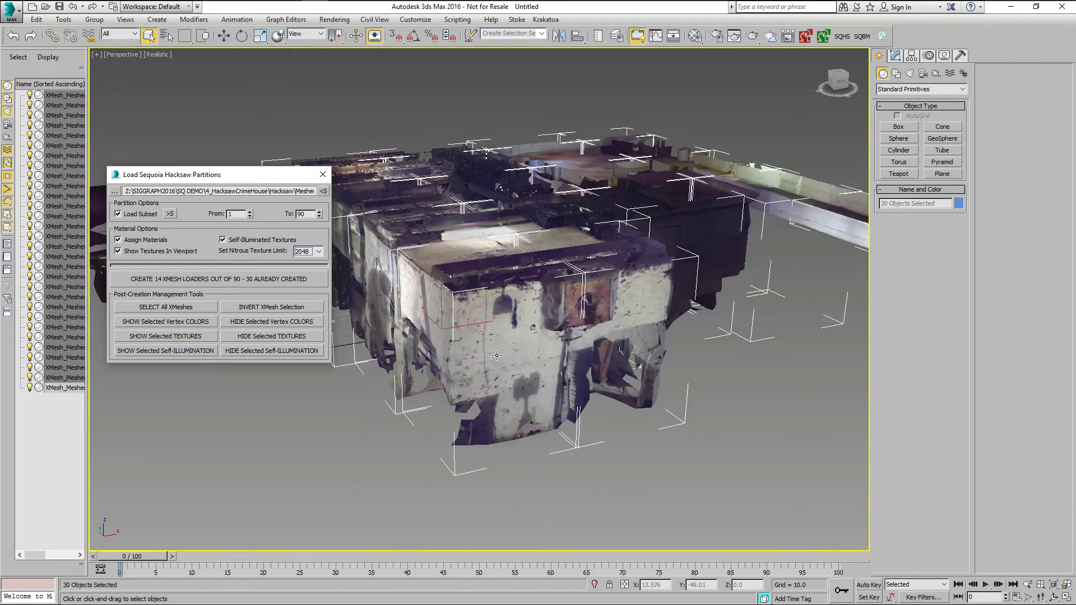
alt+middle_drag(595, 359, 558, 362)
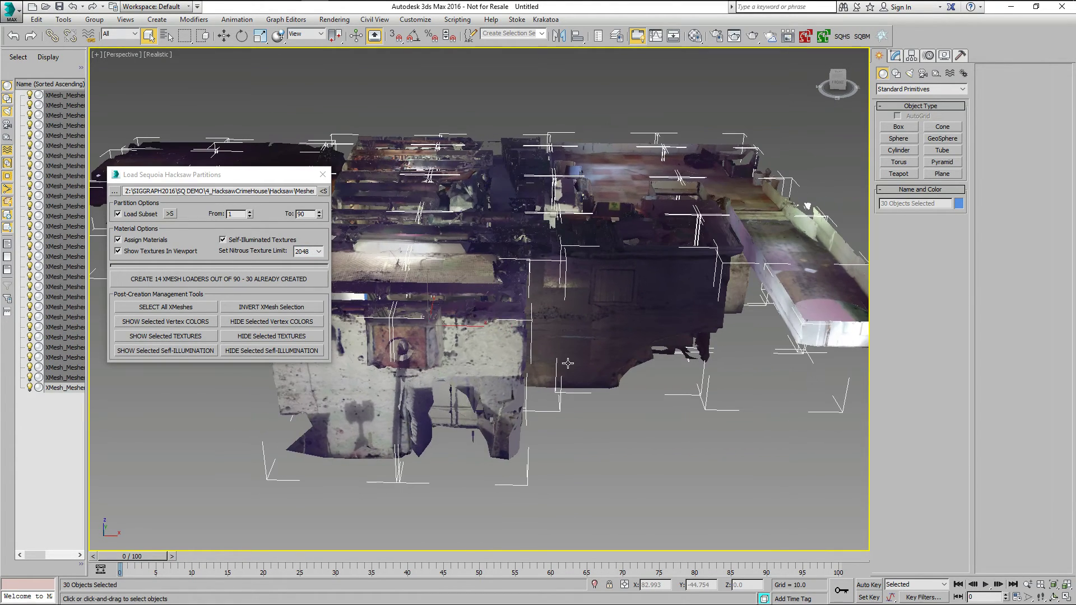
key(F4)
key(F4)
Switch the viewport to Shaded display and orbit to a higher view of the house
click(132, 55)
click(158, 54)
click(158, 55)
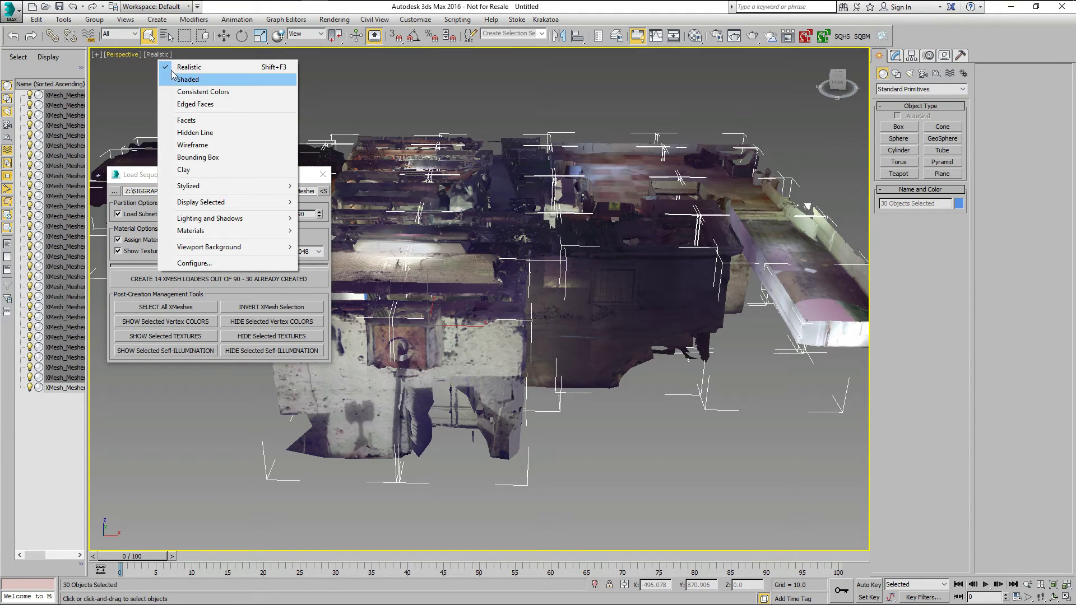
click(178, 82)
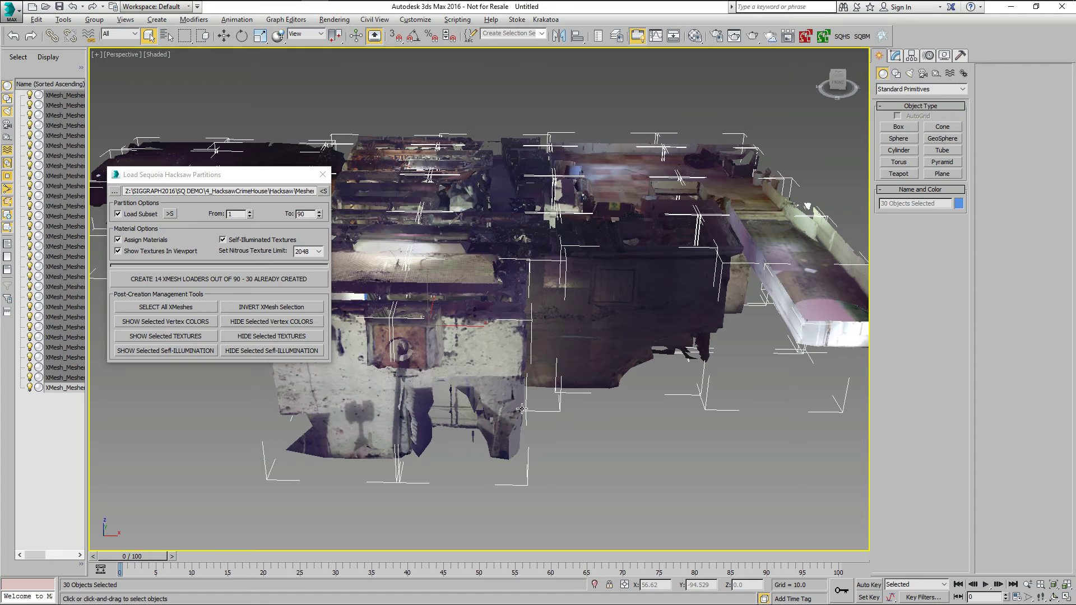
alt+middle_drag(519, 407, 483, 404)
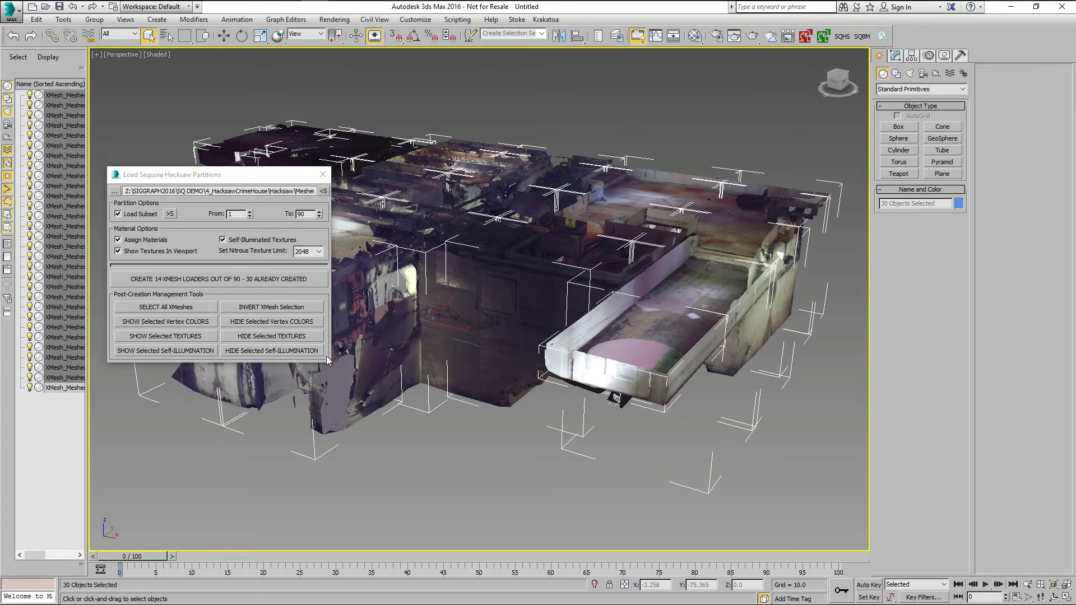
Compare vertex colours with textures on the selected cells, then turn off their self-illumination
click(170, 319)
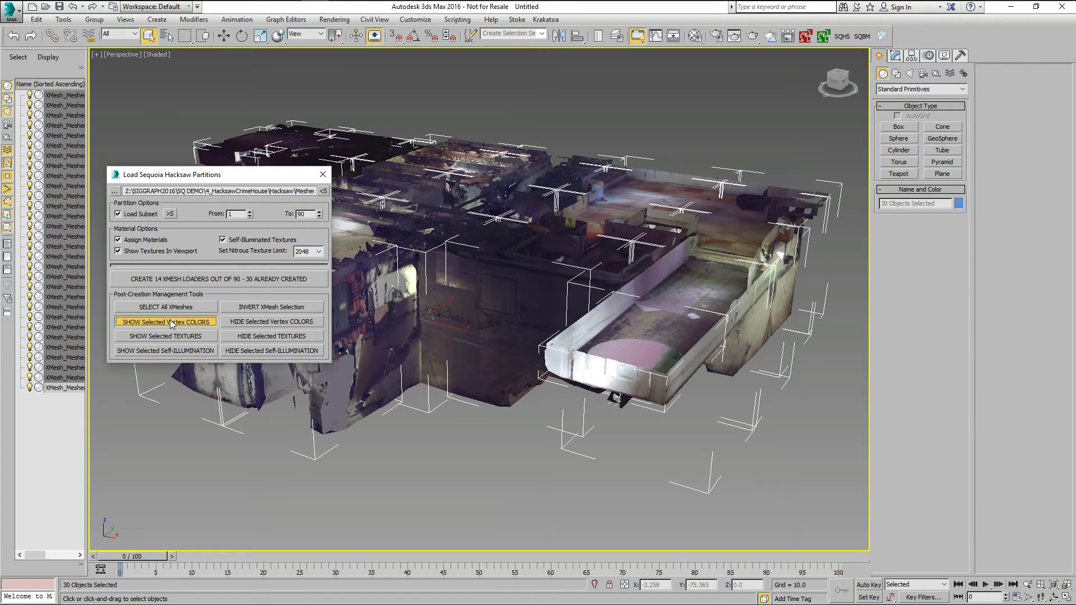
alt+middle_drag(431, 335, 507, 305)
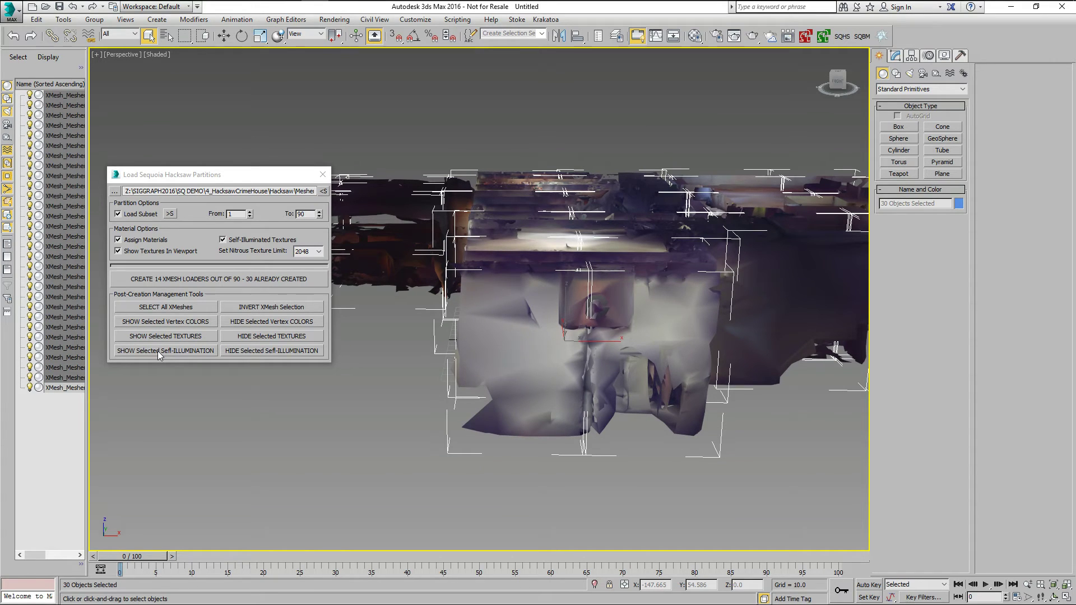
click(170, 337)
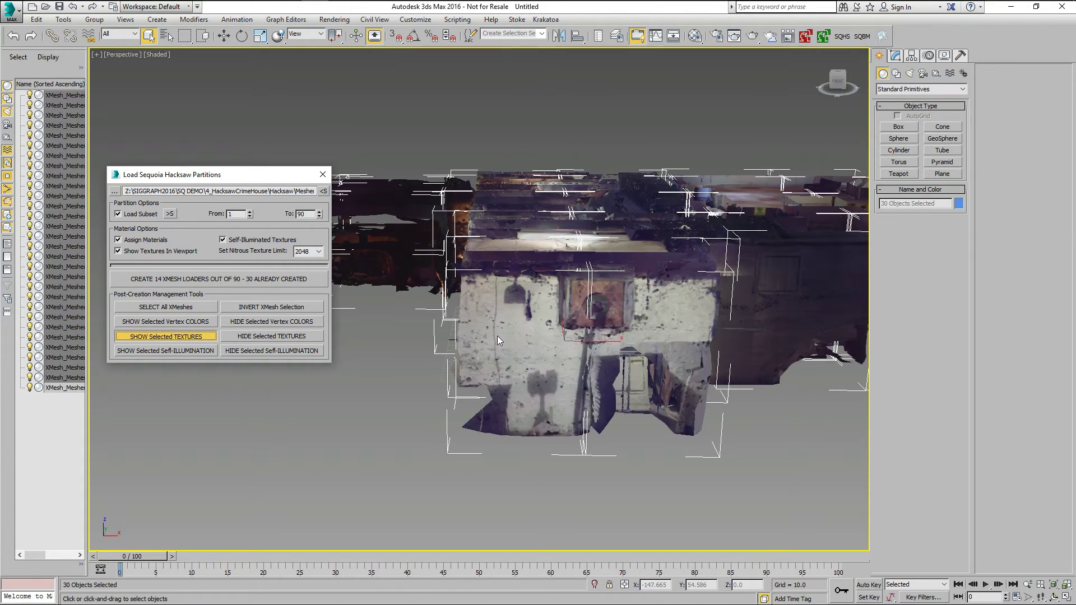
click(246, 351)
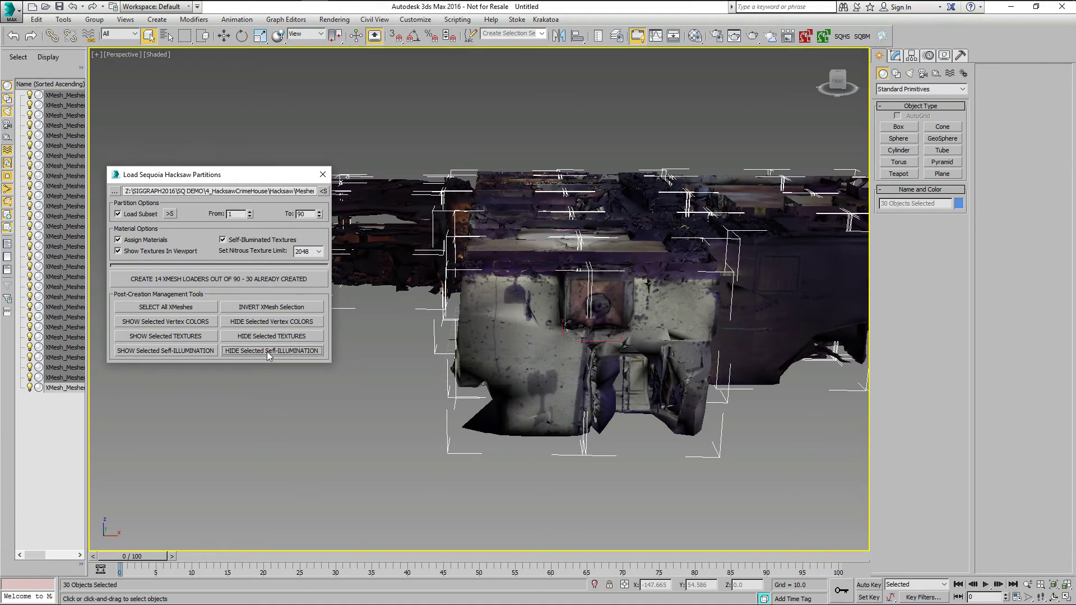
alt+middle_drag(496, 351, 312, 372)
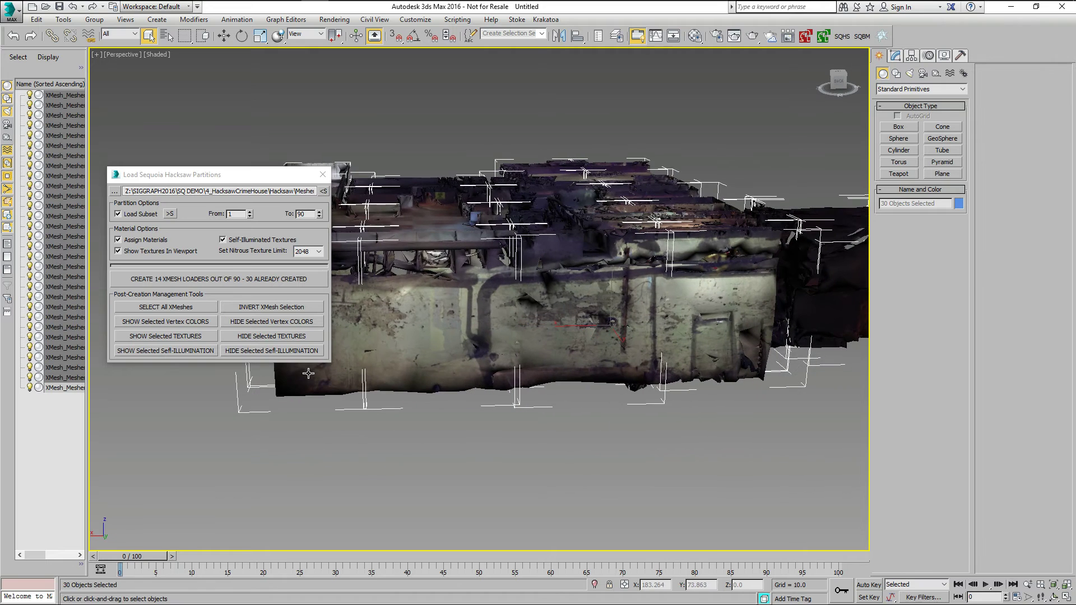
Select a single cell, partition 28, and toggle it to vertex colours and back to textures
click(654, 467)
click(594, 365)
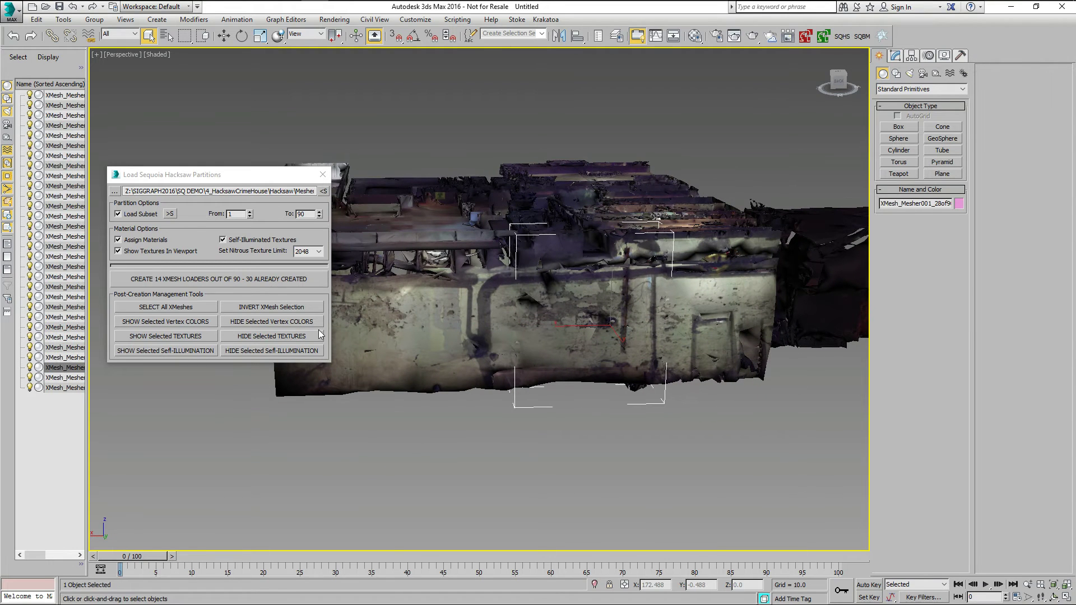
click(199, 322)
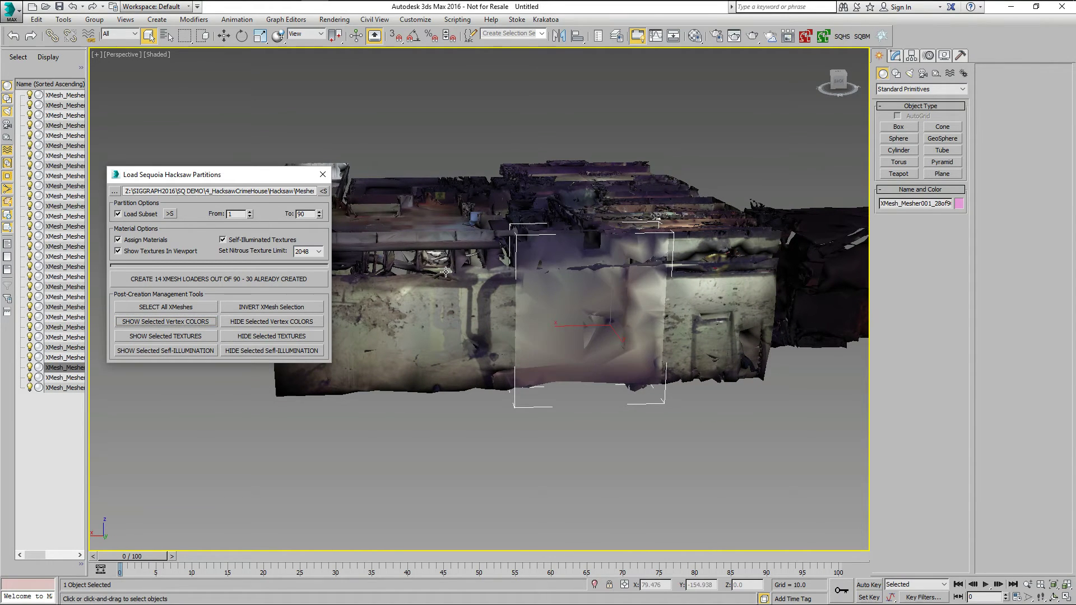
alt+middle_drag(580, 347, 577, 369)
click(183, 335)
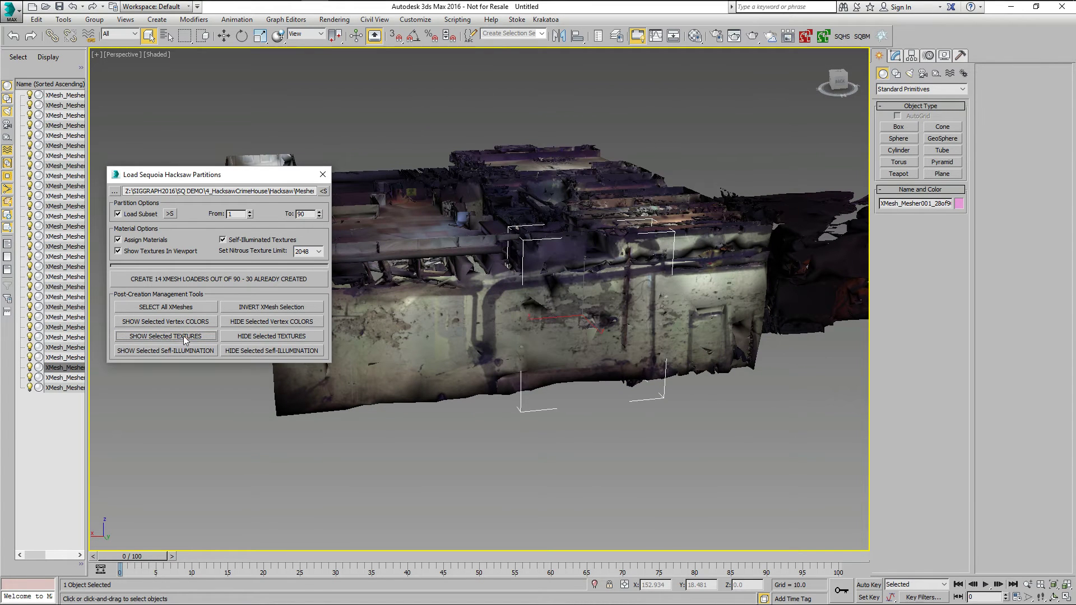
alt+middle_drag(486, 362, 491, 409)
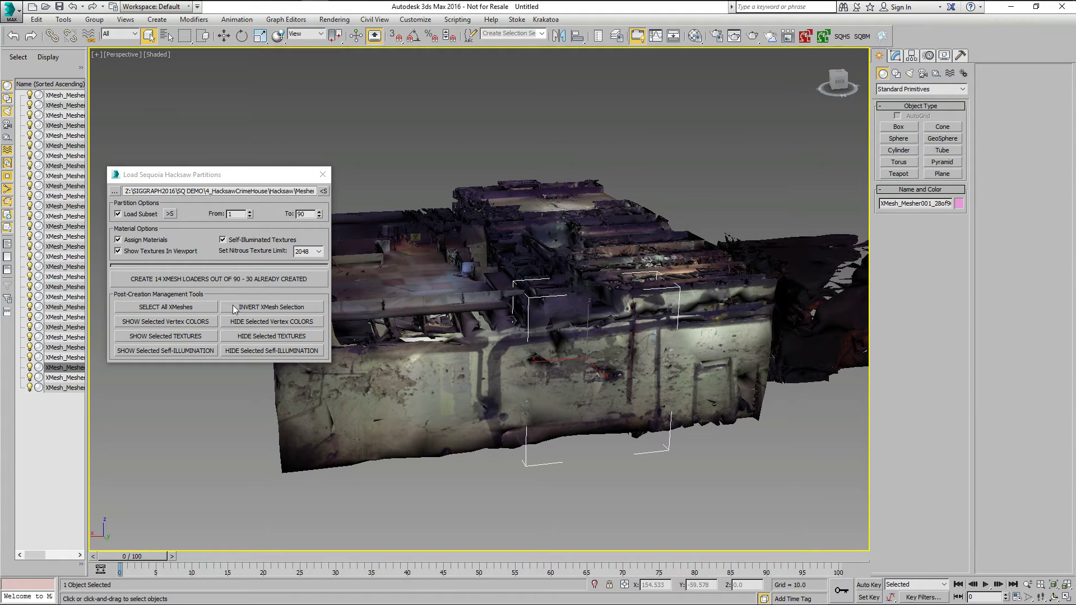
Create the next batch of XMesh loaders (48 of 90), then deselect and frame the house
click(177, 280)
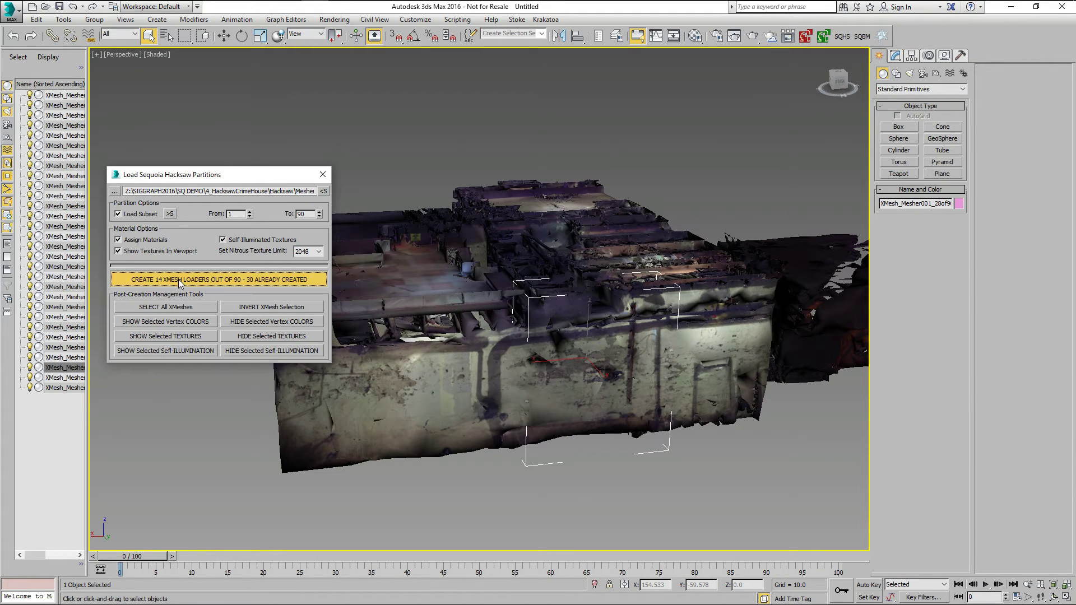
scroll(446, 298, up, 4)
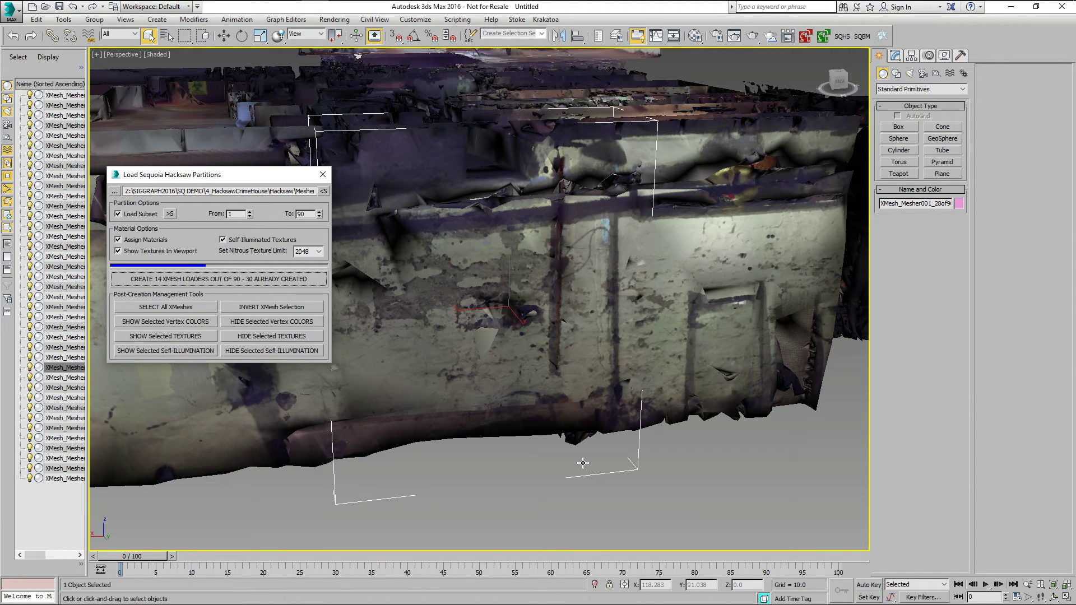
click(680, 463)
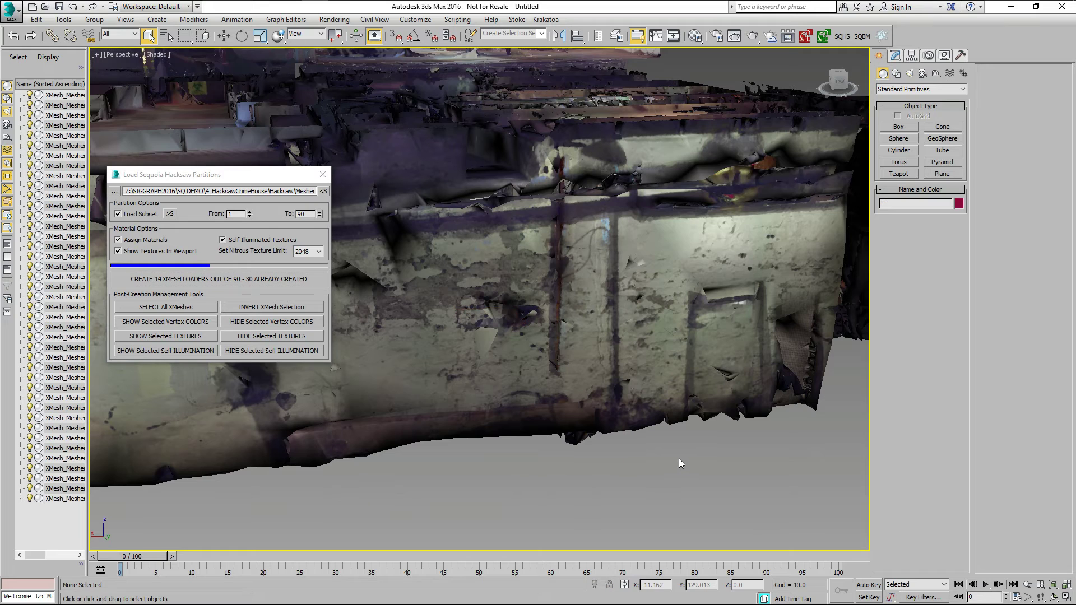
key(z)
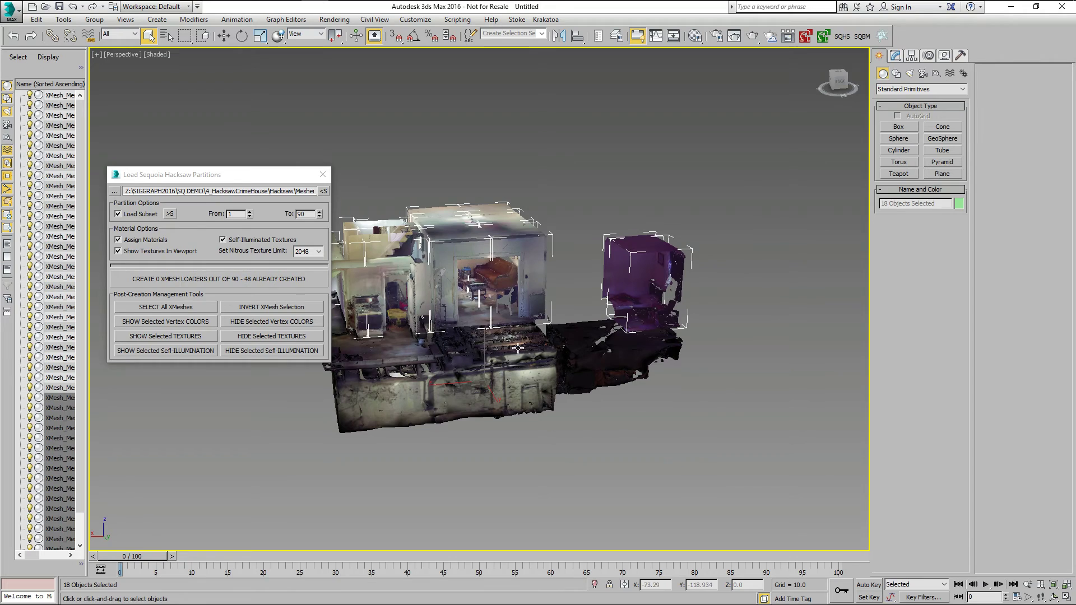
scroll(485, 342, up, 4)
alt+middle_drag(482, 362, 501, 348)
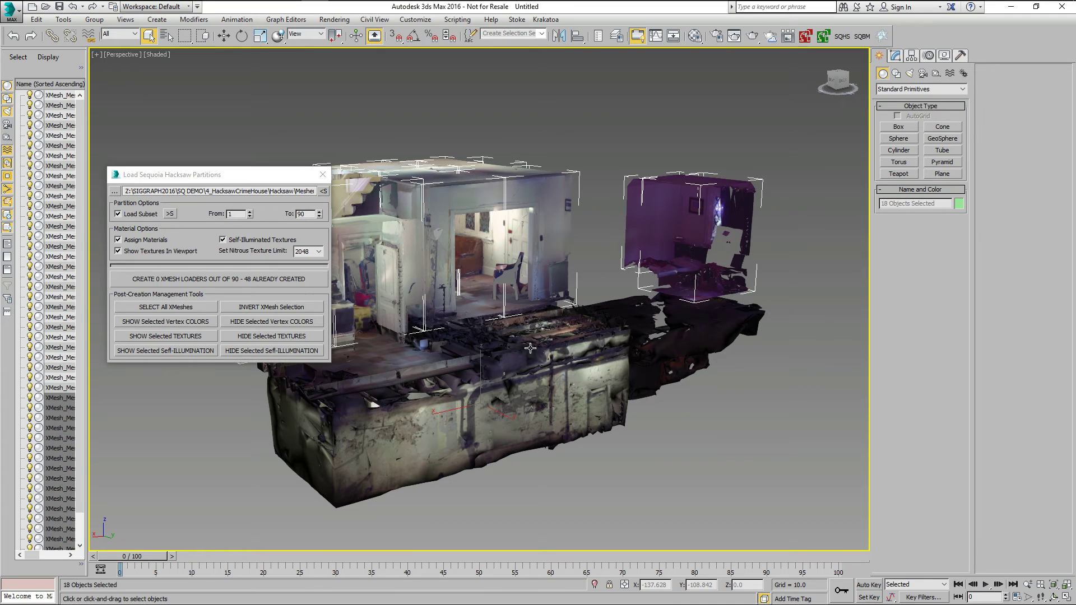
alt+middle_drag(530, 348, 566, 349)
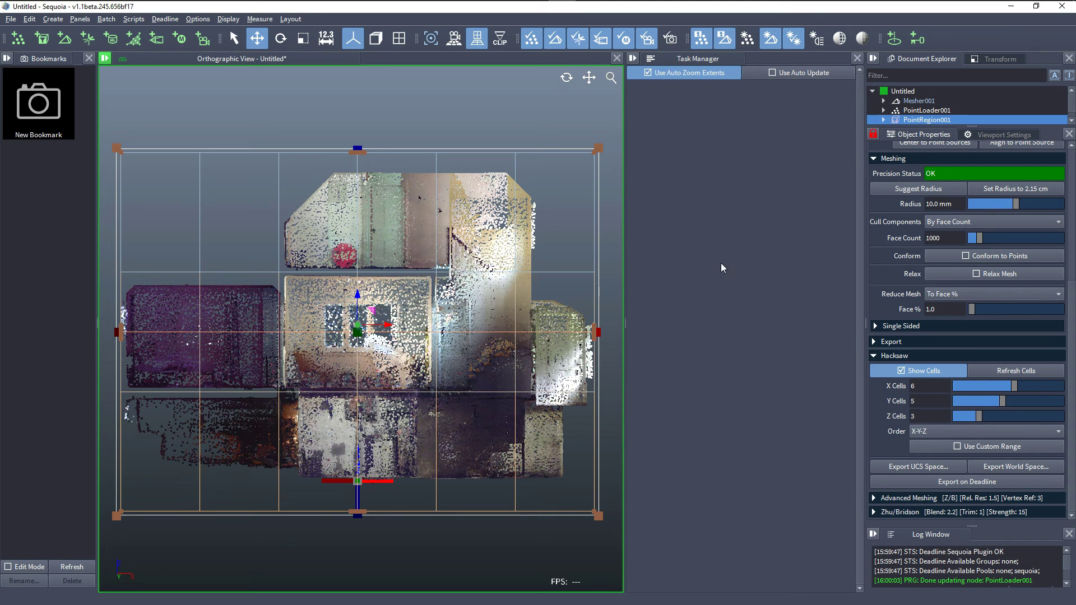
key(alt+Tab)
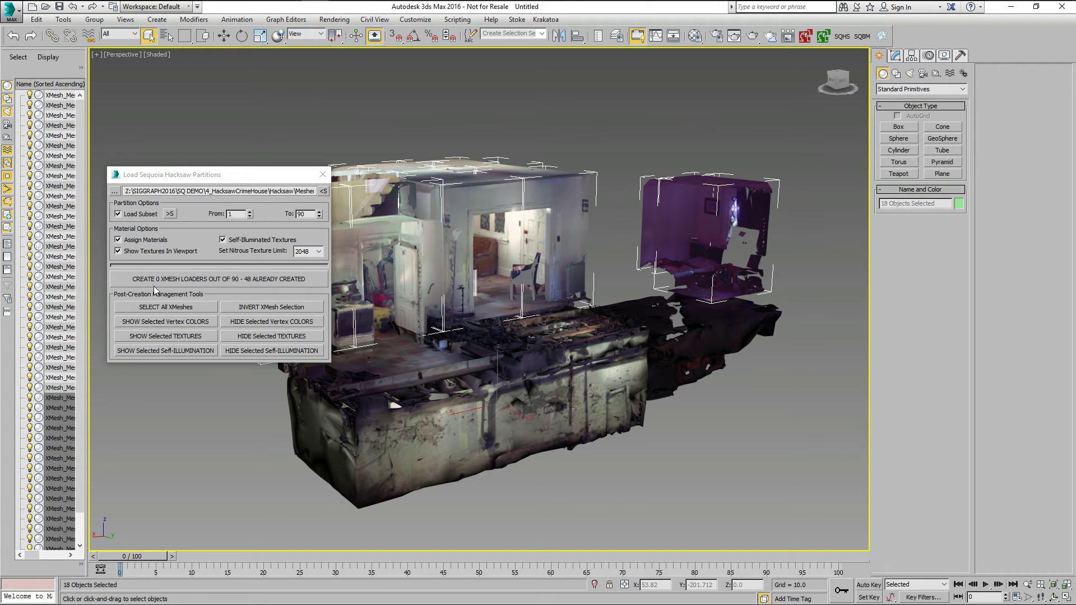
Set the subset to the remaining 42 cells and create their XMesh loaders, completing all 90
click(326, 190)
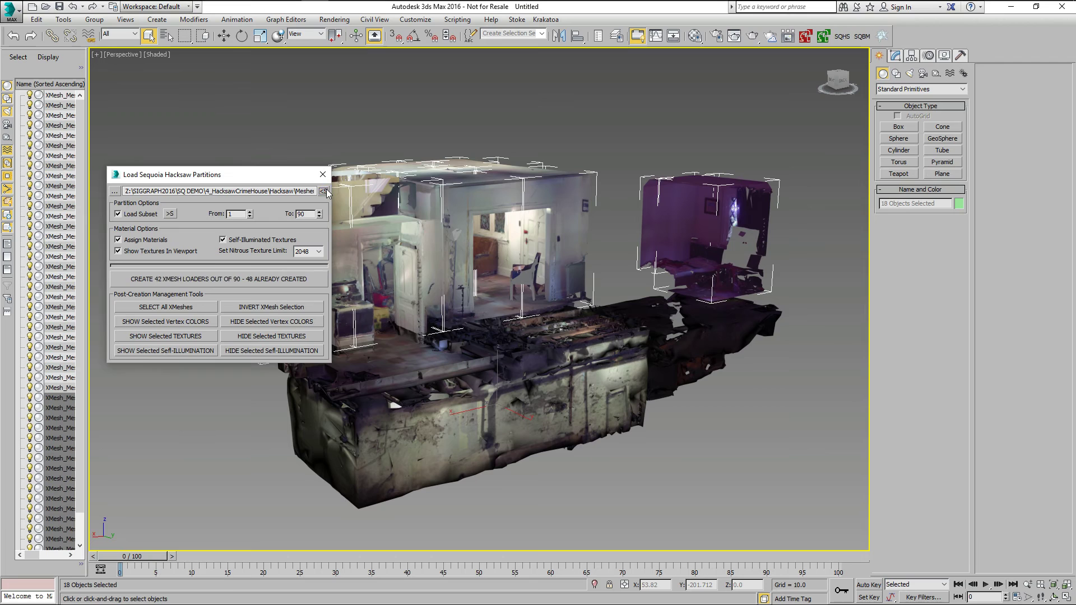
click(219, 280)
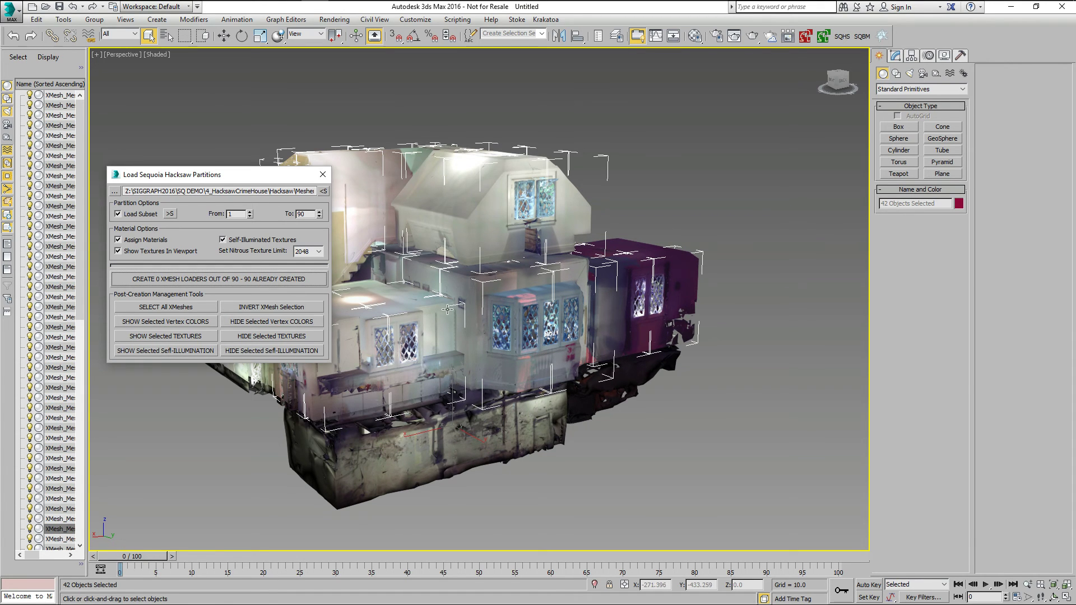
Show viewport statistics (1,061,124 polys) and briefly toggle the edged-faces overlay on and off
alt+middle_drag(484, 306, 416, 350)
key(7)
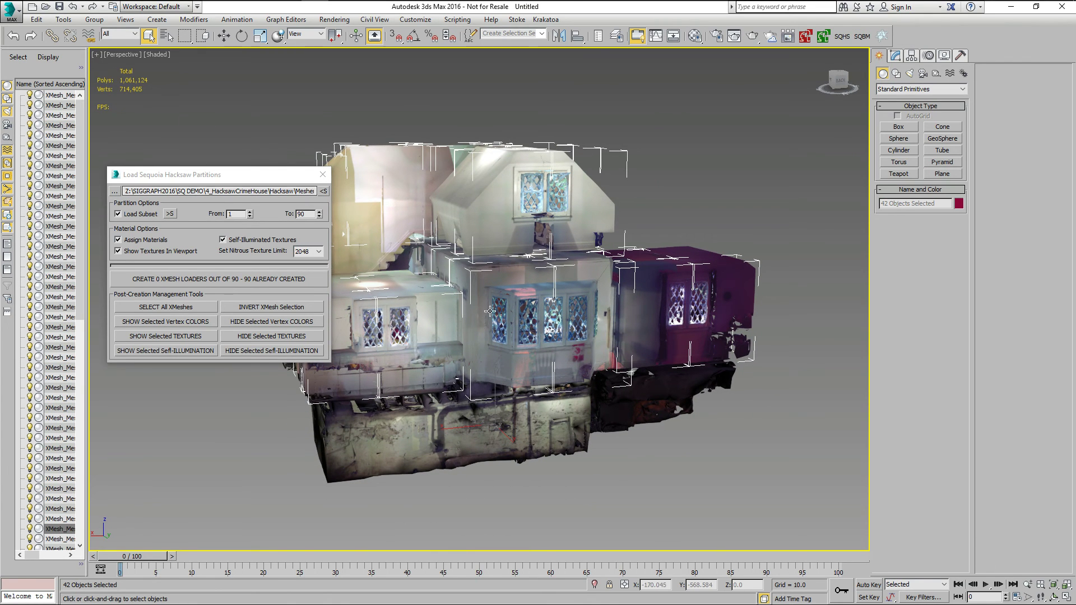
key(F4)
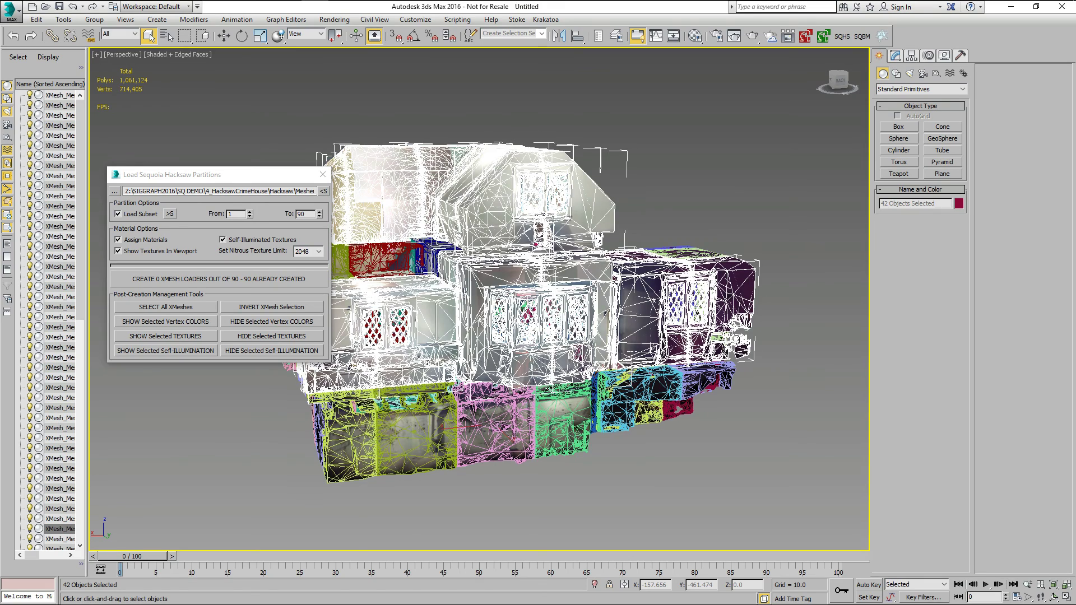
key(F4)
mouse_move(348, 343)
alt+middle_down()
mouse_move(401, 343)
mouse_move(238, 337)
mouse_move(218, 313)
alt+middle_up()
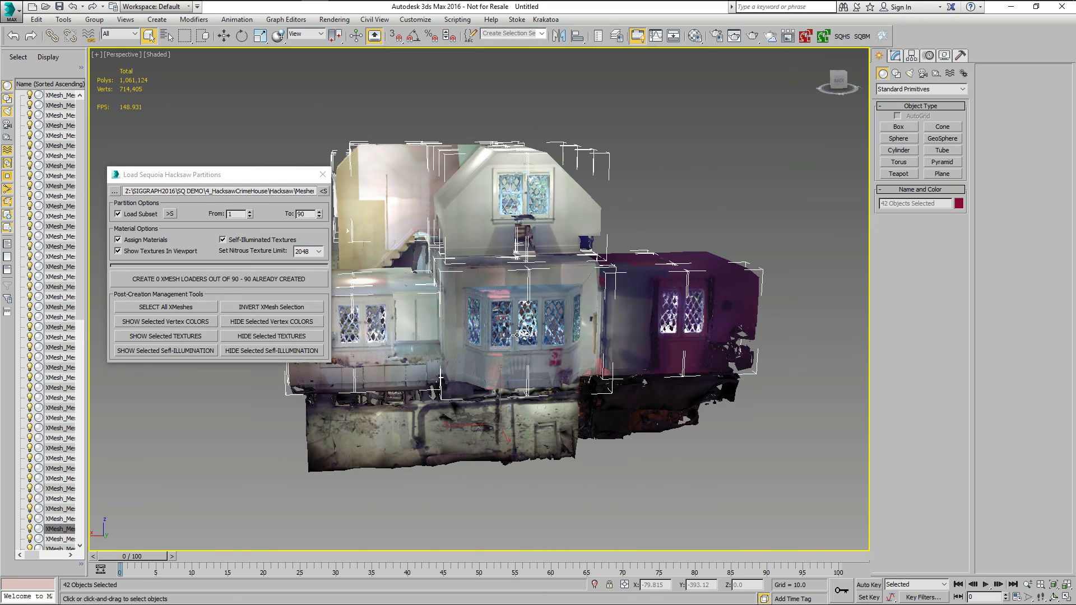
Select all 90 XMesh loaders, show their vertex colours, then switch back to textures
click(156, 304)
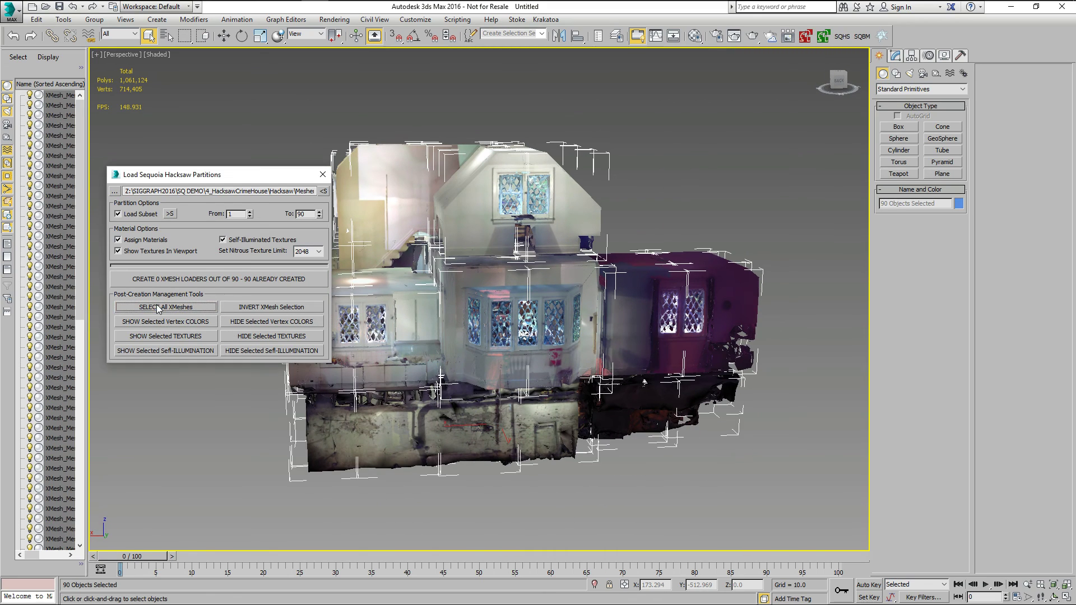
click(182, 322)
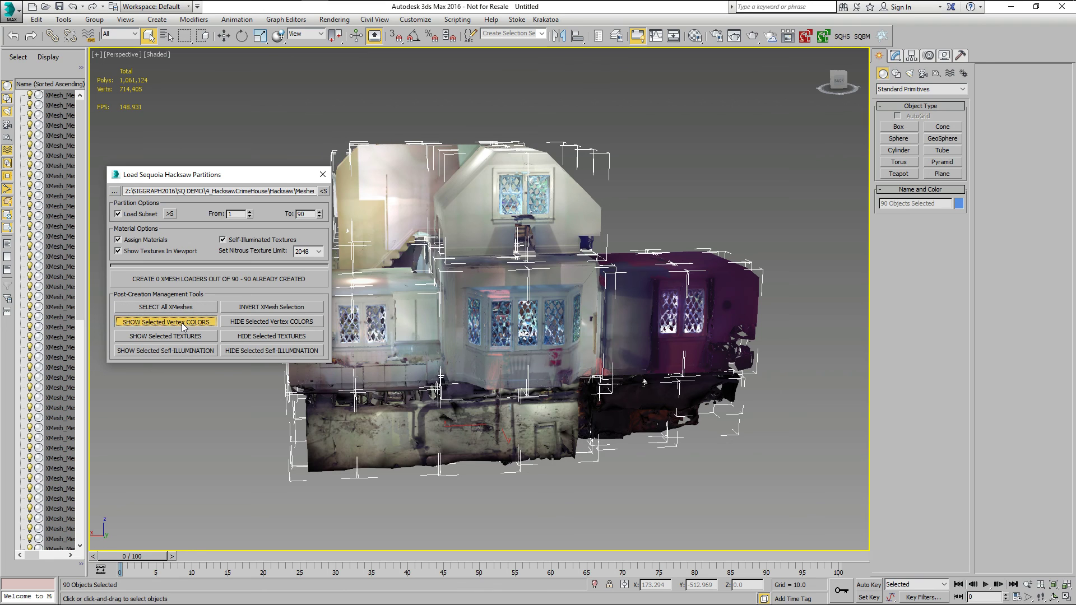
click(176, 337)
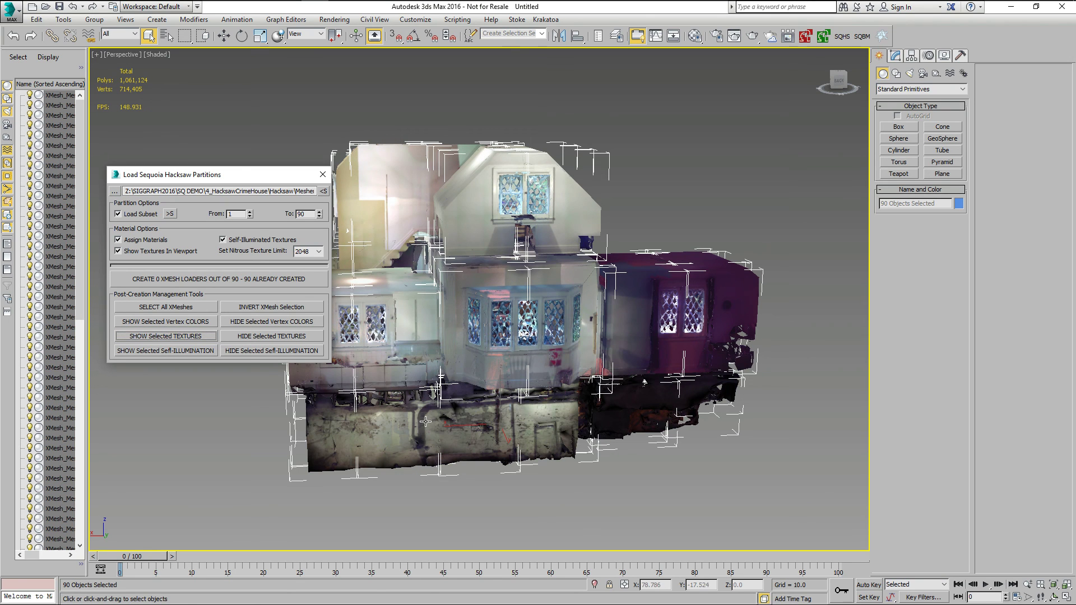
alt+middle_drag(425, 421, 561, 443)
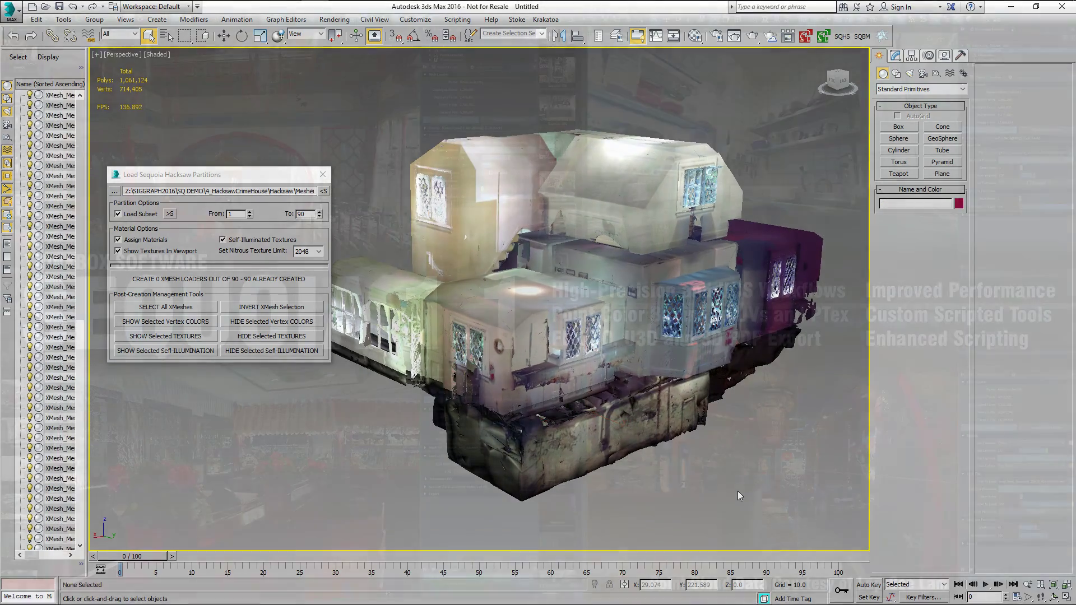